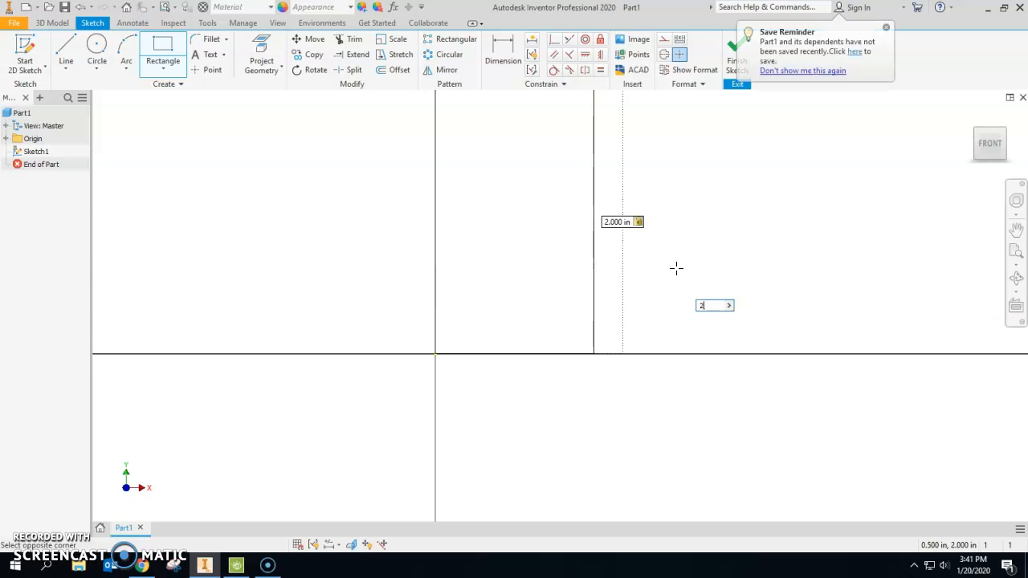
Step: Complete the rectangle from the origin at 2 in wide and 2 in high
{"action": "key", "text": "Return"}
{"action": "scroll", "coordinate": [676, 268], "scroll_direction": "up", "scroll_amount": 8}
{"action": "middle_click_drag", "start_coordinate": [658, 277], "coordinate": [558, 301]}
{"action": "scroll", "coordinate": [581, 275], "scroll_direction": "down", "scroll_amount": 5}
{"action": "key", "text": "Escape"}
Step: Set the rectangle's height to 0.5 in
{"action": "double_click", "coordinate": [559, 209]}
{"action": "left_click", "coordinate": [682, 298]}
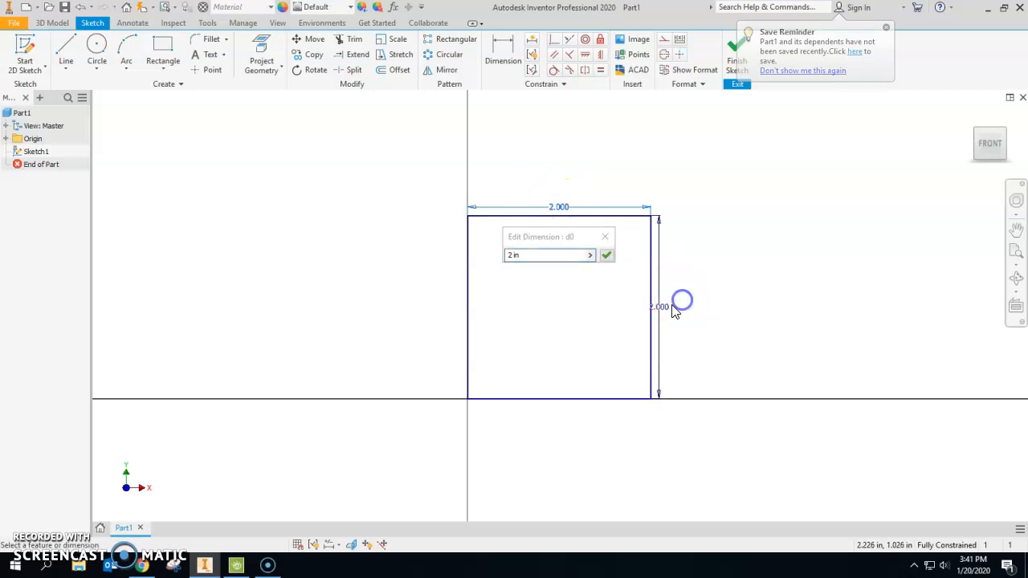
{"action": "double_click", "coordinate": [661, 307]}
{"action": "type", "text": ".5"}
{"action": "key", "text": "Return"}
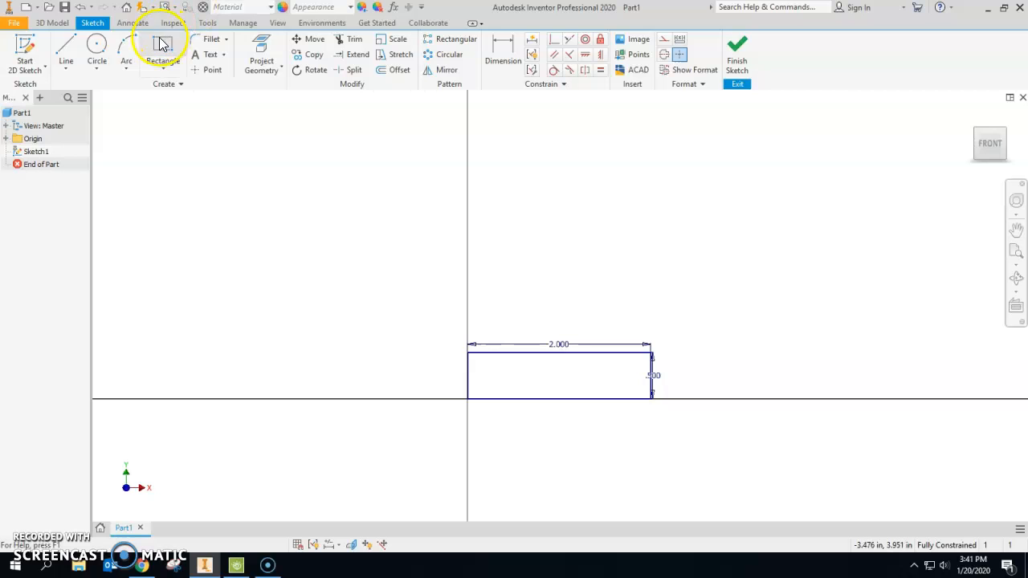
Step: Draw a circle about 1.36 in in diameter above the rectangle and align its center vertically with the midpoint of the rectangle's upper edge
{"action": "left_click", "coordinate": [96, 46]}
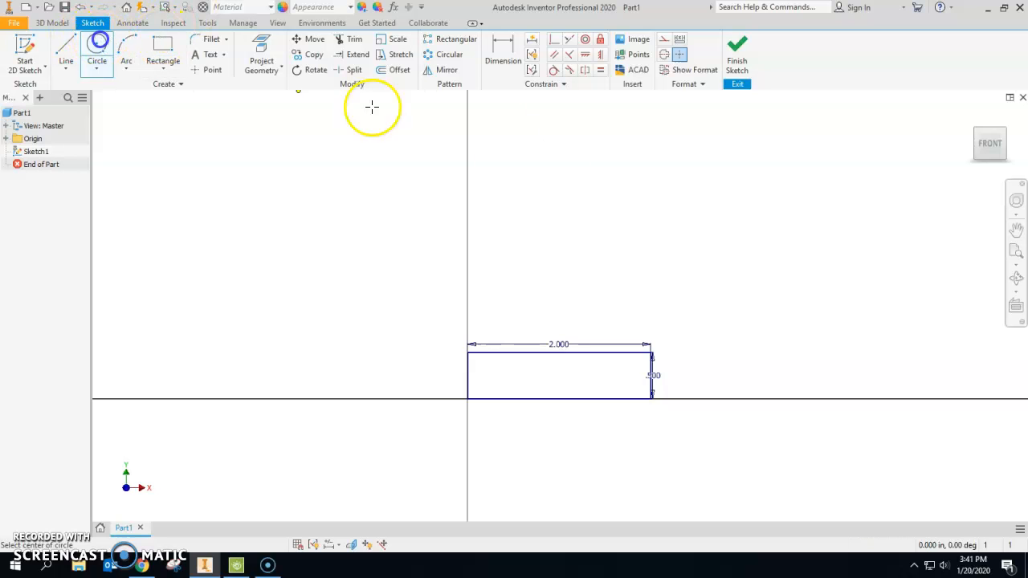
{"action": "left_click", "coordinate": [542, 173]}
{"action": "left_click", "coordinate": [597, 202]}
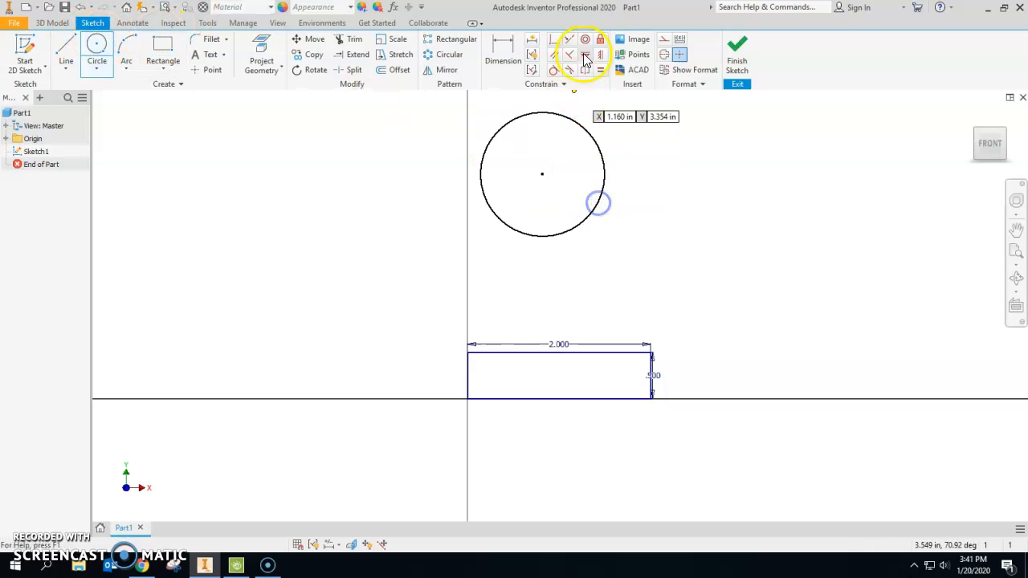
{"action": "left_click", "coordinate": [596, 57]}
{"action": "left_click", "coordinate": [542, 173]}
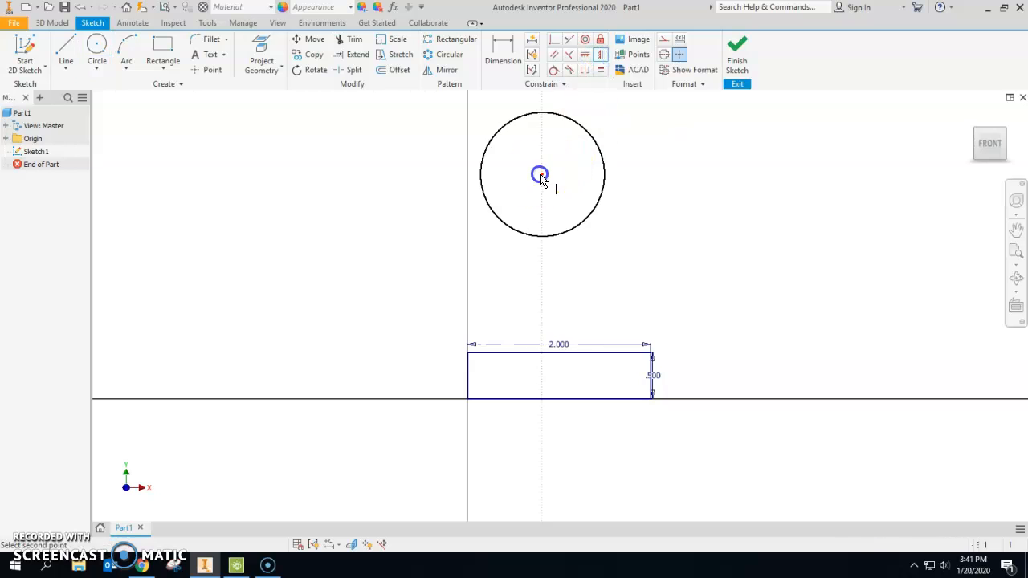
{"action": "left_click", "coordinate": [559, 352]}
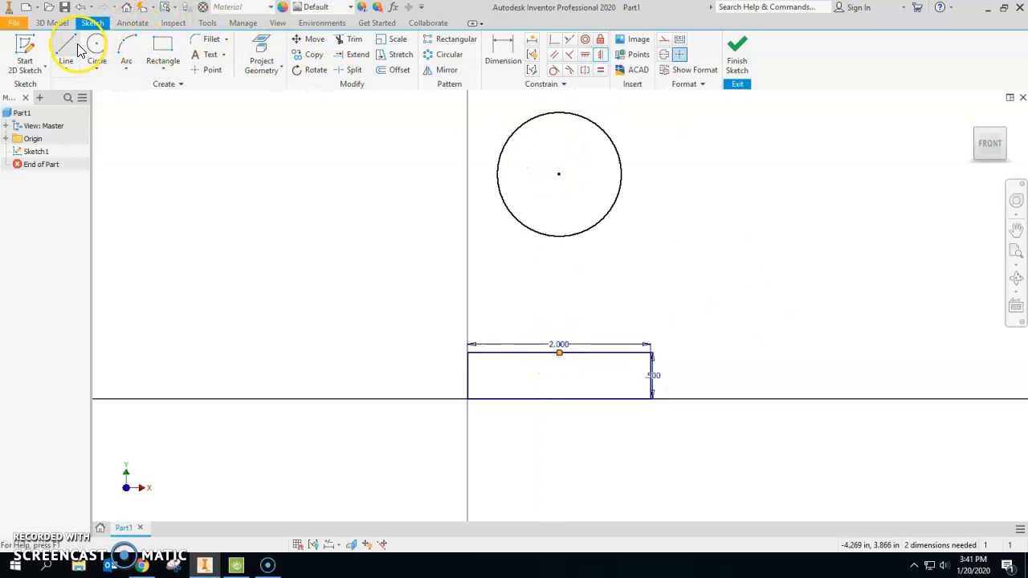
Step: Draw an upright rectangle about 1.36 in wide and 1.95 in high from the circle's left quadrant down to the base rectangle's upper edge
{"action": "left_click", "coordinate": [152, 53]}
{"action": "left_click", "coordinate": [498, 174]}
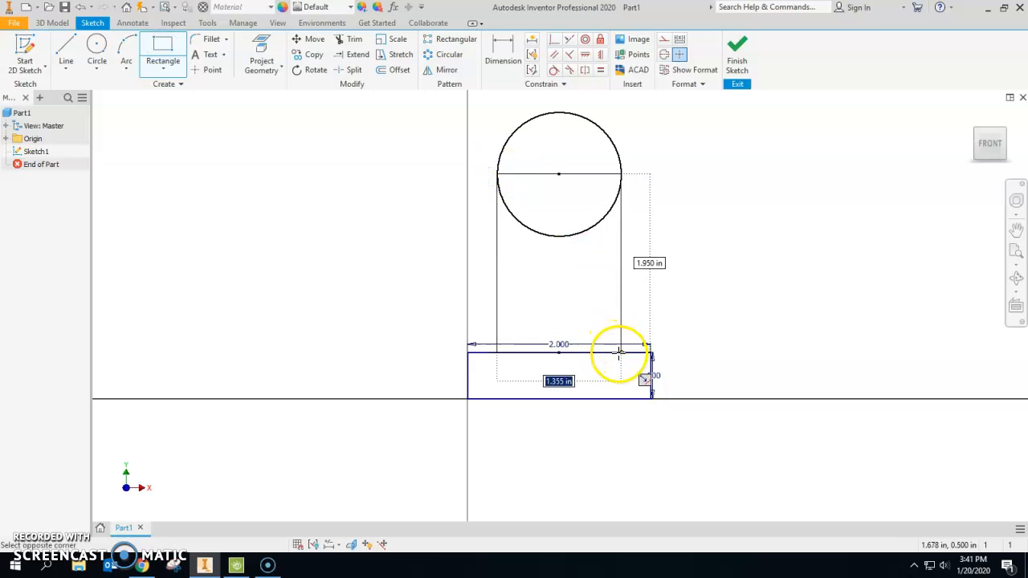
{"action": "left_click", "coordinate": [619, 352]}
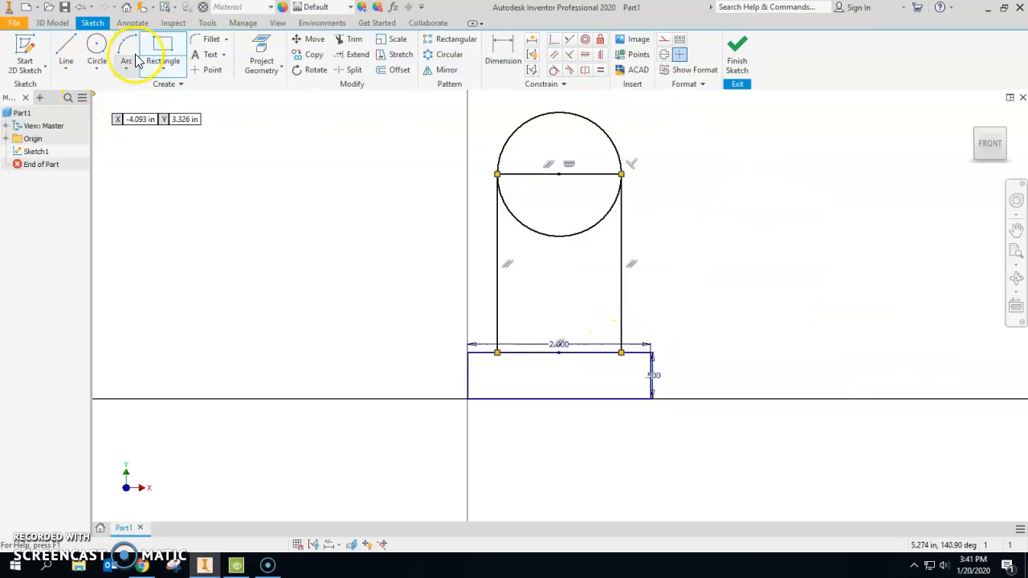
Step: Dimension the height from the base's lower edge to the upright rectangle's upper edge as 2.25 in
{"action": "left_click", "coordinate": [501, 49]}
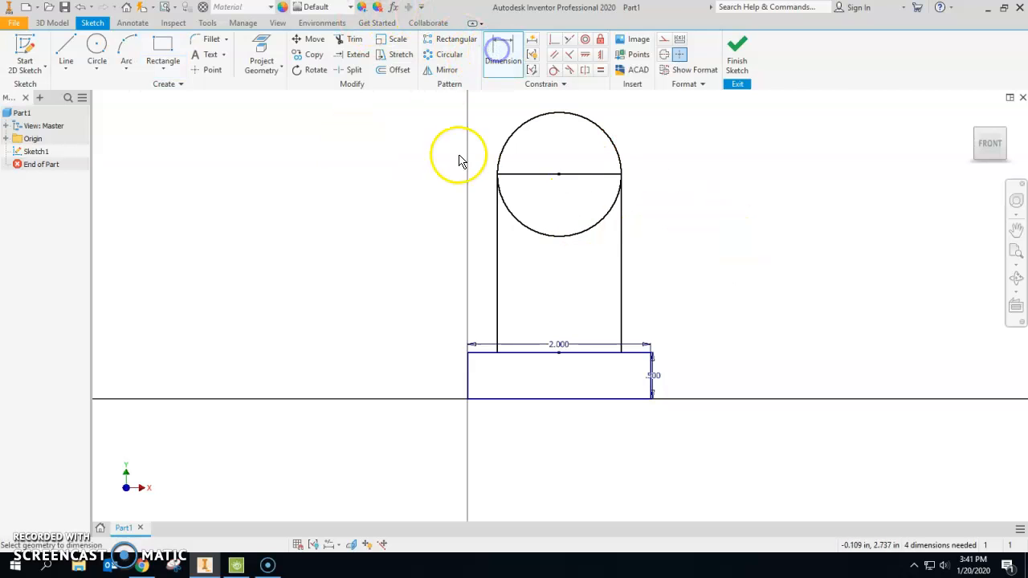
{"action": "left_click", "coordinate": [563, 177]}
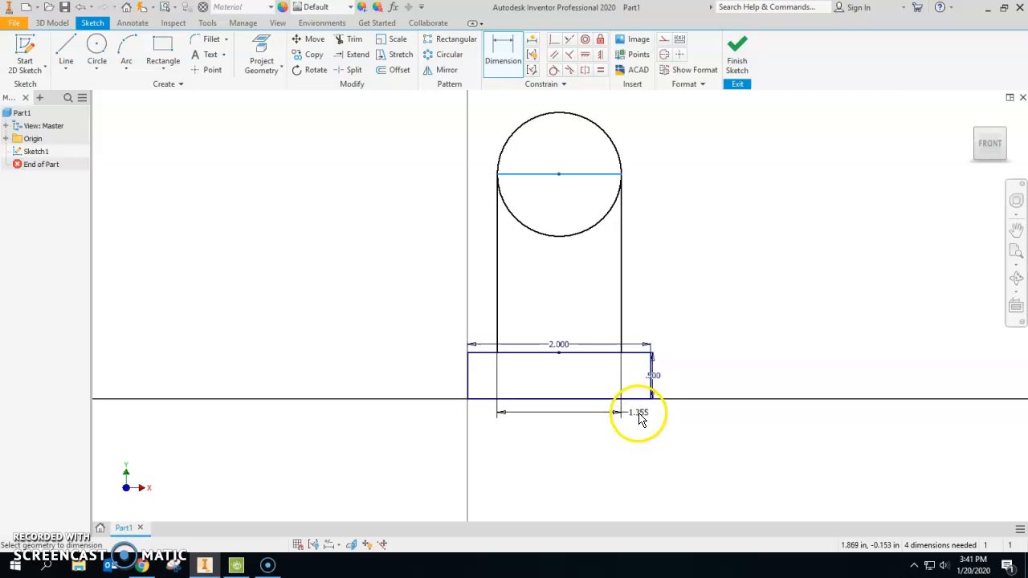
{"action": "left_click", "coordinate": [643, 399]}
{"action": "left_click", "coordinate": [743, 276]}
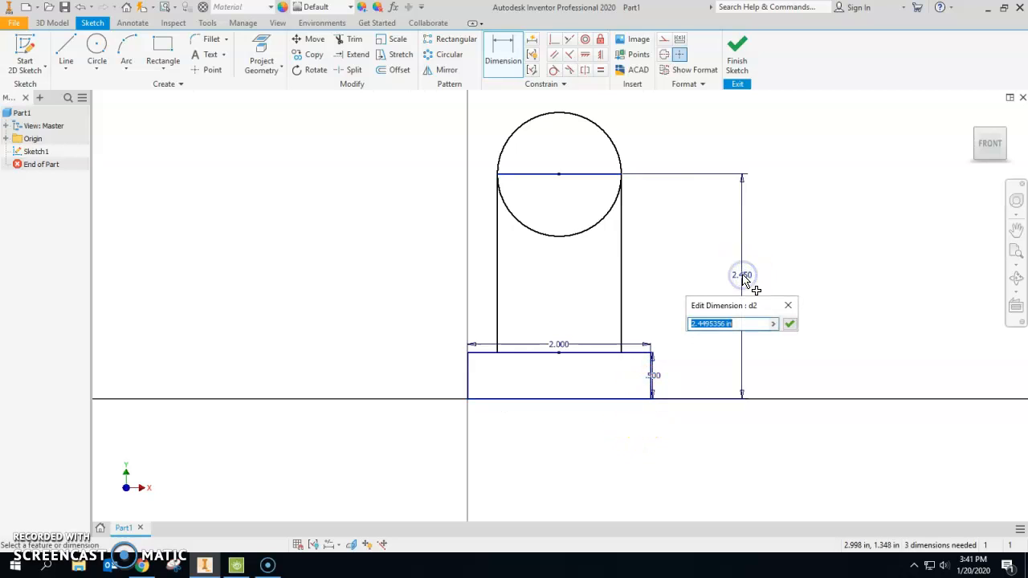
{"action": "type", "text": "2.25"}
{"action": "key", "text": "Return"}
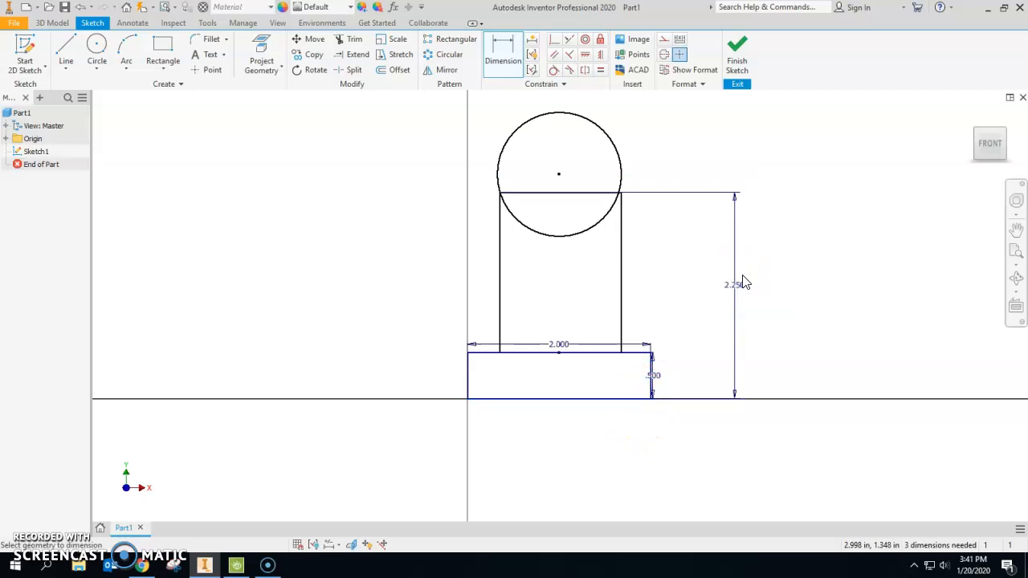
Step: Make the circle's center coincident with the midpoint of the upright rectangle's upper edge
{"action": "left_click", "coordinate": [554, 40]}
{"action": "left_click", "coordinate": [574, 194]}
{"action": "left_click", "coordinate": [560, 192]}
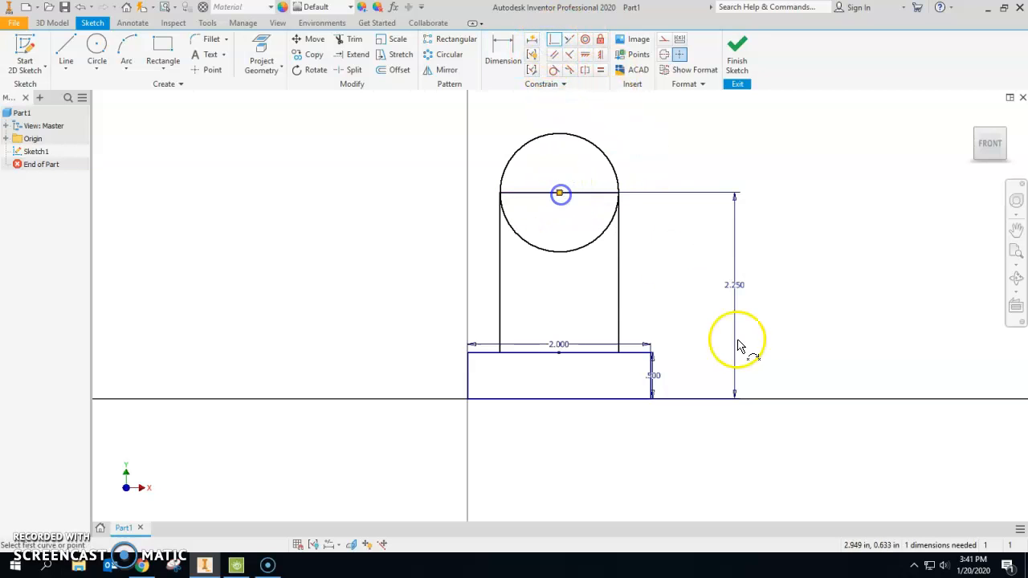
{"action": "left_click", "coordinate": [619, 194]}
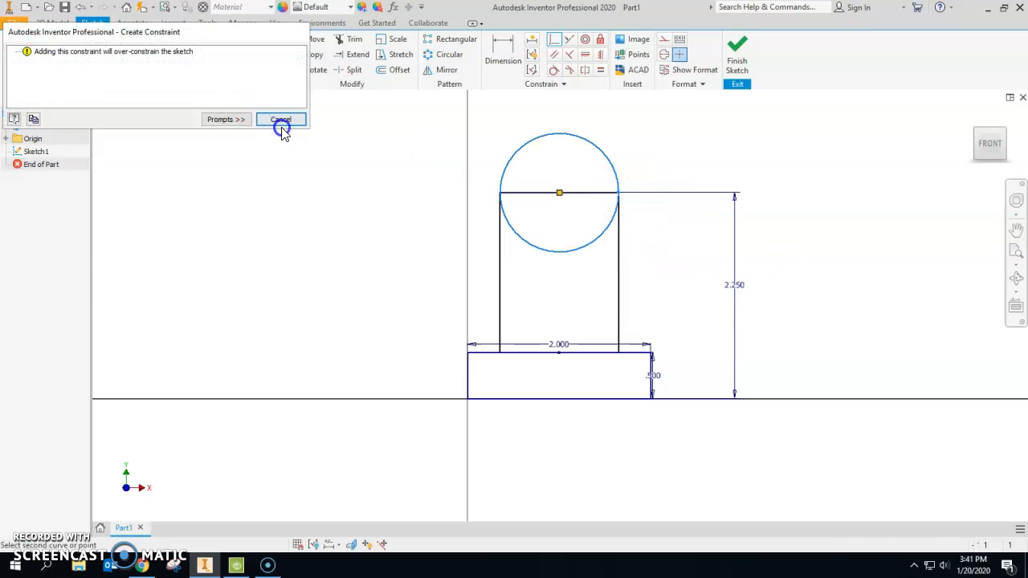
{"action": "left_click", "coordinate": [280, 120]}
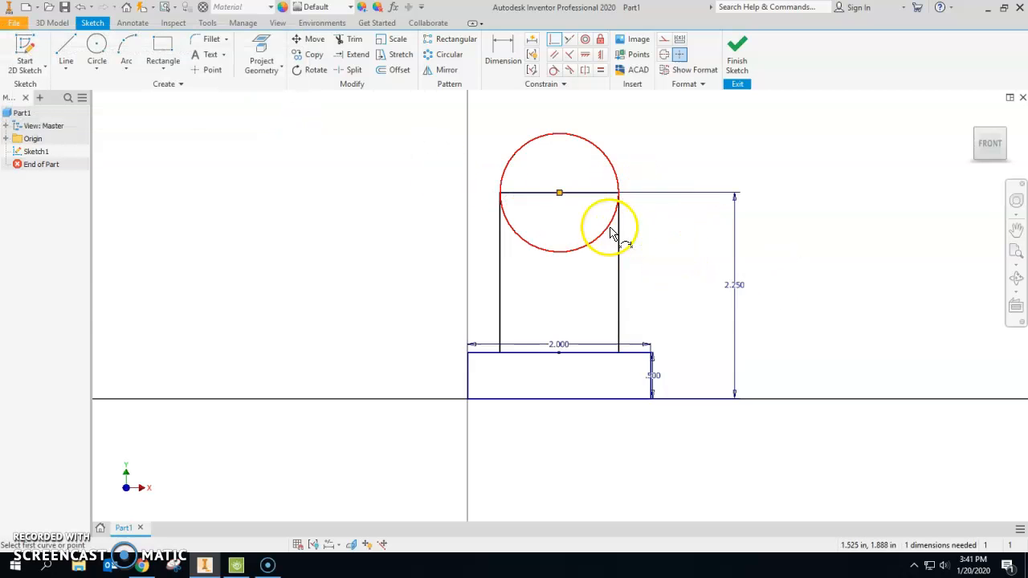
Step: Draw an inward-curving three-point arc on each side, joining the upright's vertical edge to the base's upper corner
{"action": "left_click", "coordinate": [134, 48]}
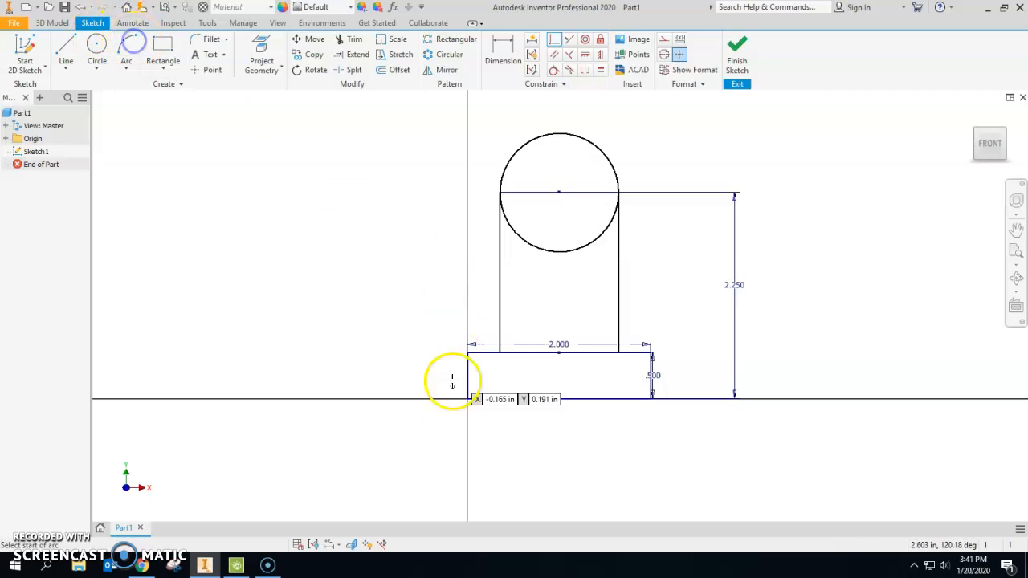
{"action": "left_click", "coordinate": [472, 346]}
{"action": "left_click", "coordinate": [500, 303]}
{"action": "left_click", "coordinate": [484, 337]}
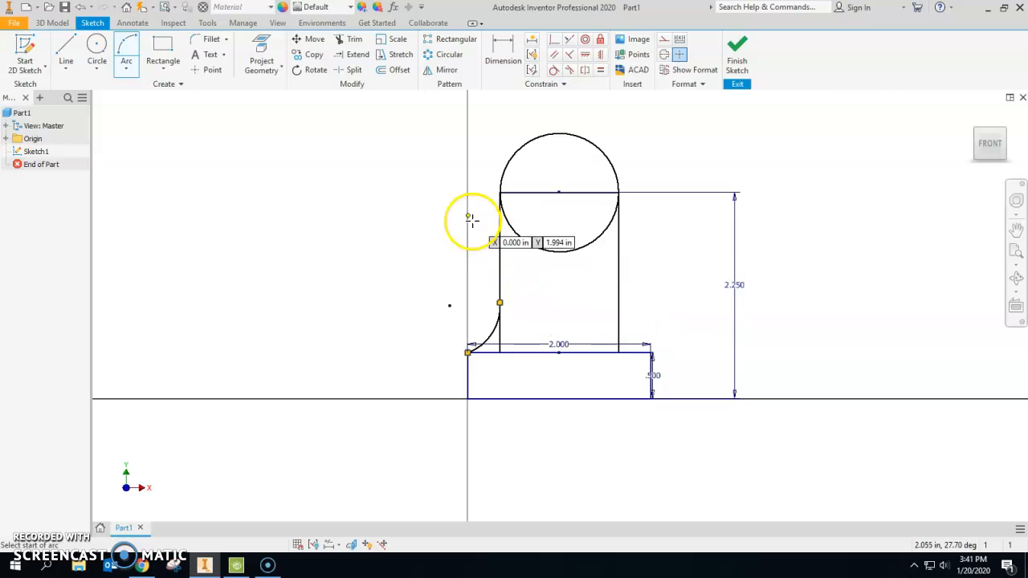
{"action": "left_click", "coordinate": [618, 302]}
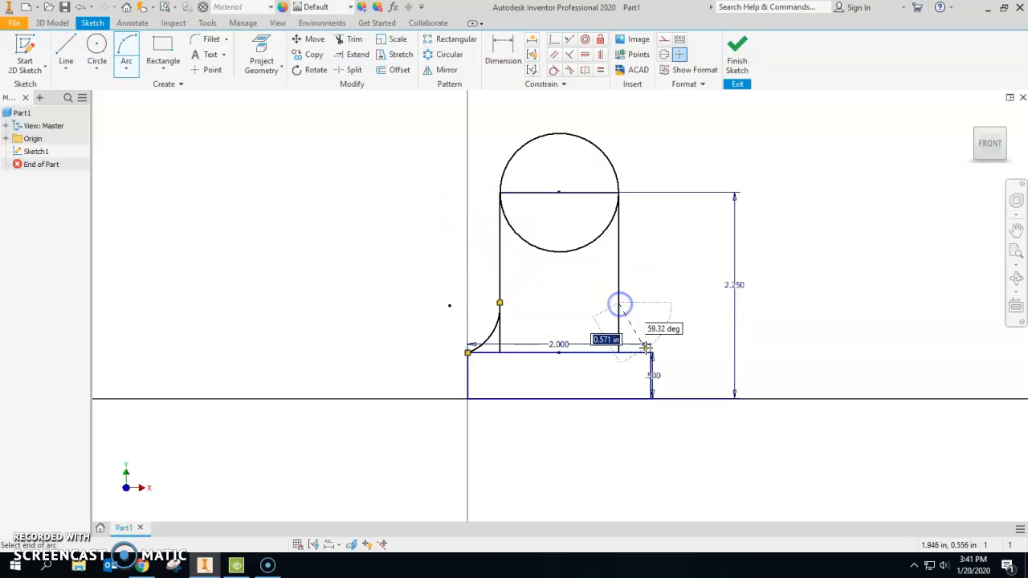
{"action": "left_click", "coordinate": [650, 351]}
{"action": "left_click", "coordinate": [634, 337]}
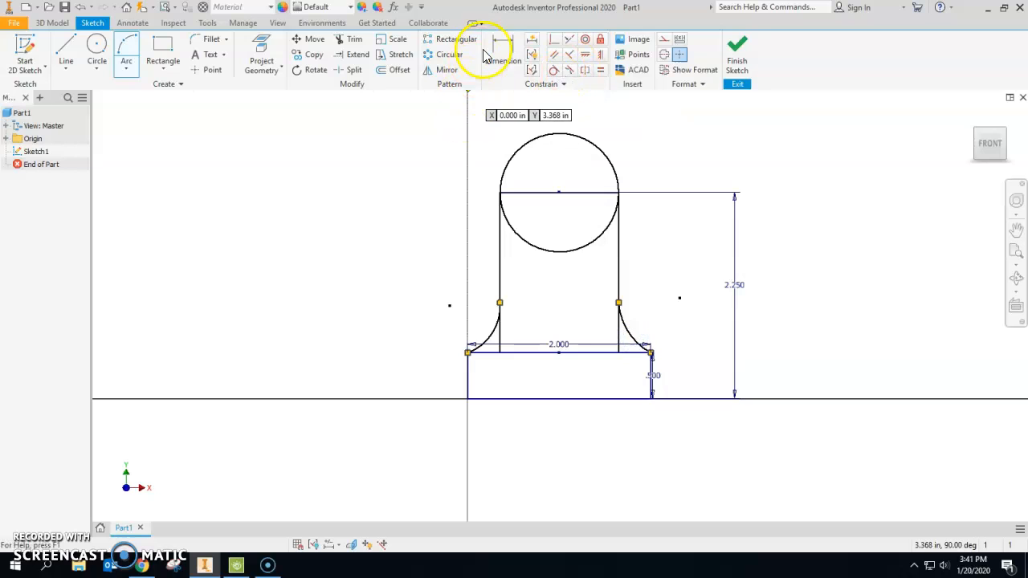
Step: Make both side arcs tangent to the upright's vertical edges and to the base's upper edge
{"action": "left_click", "coordinate": [554, 70]}
{"action": "left_click", "coordinate": [489, 329]}
{"action": "left_click", "coordinate": [500, 294]}
{"action": "left_click", "coordinate": [617, 302]}
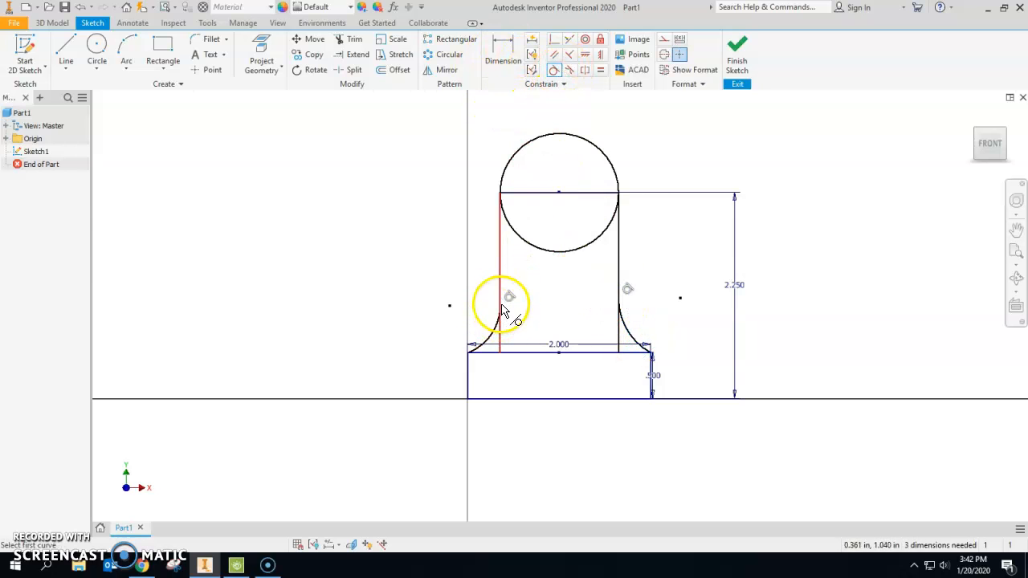
{"action": "left_click", "coordinate": [474, 351]}
{"action": "left_click", "coordinate": [481, 352]}
{"action": "left_click", "coordinate": [619, 336]}
{"action": "left_click", "coordinate": [621, 362]}
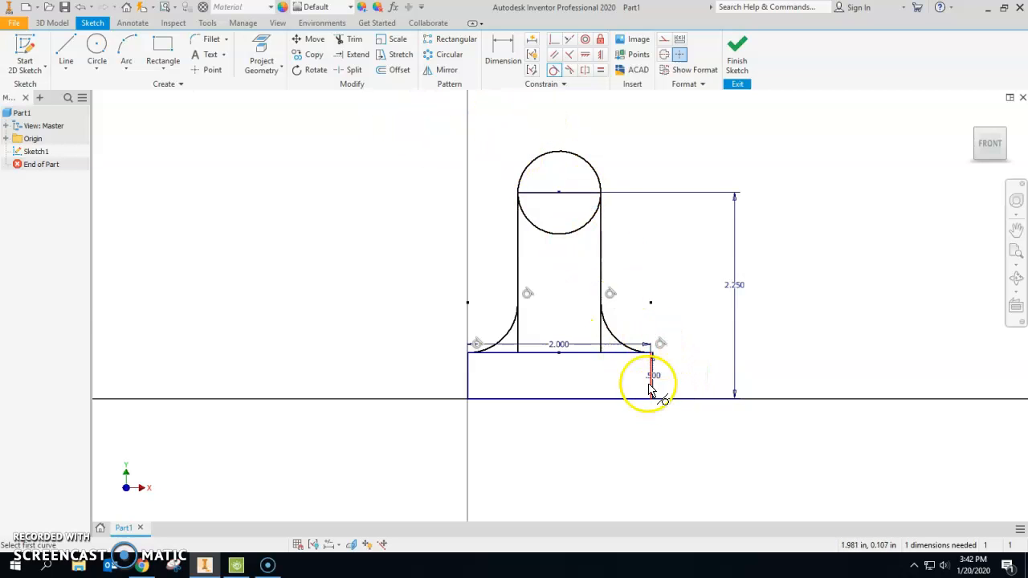
Step: Dimension the right arc with a radius of 0.5 in
{"action": "left_click", "coordinate": [504, 56]}
{"action": "left_click", "coordinate": [610, 329]}
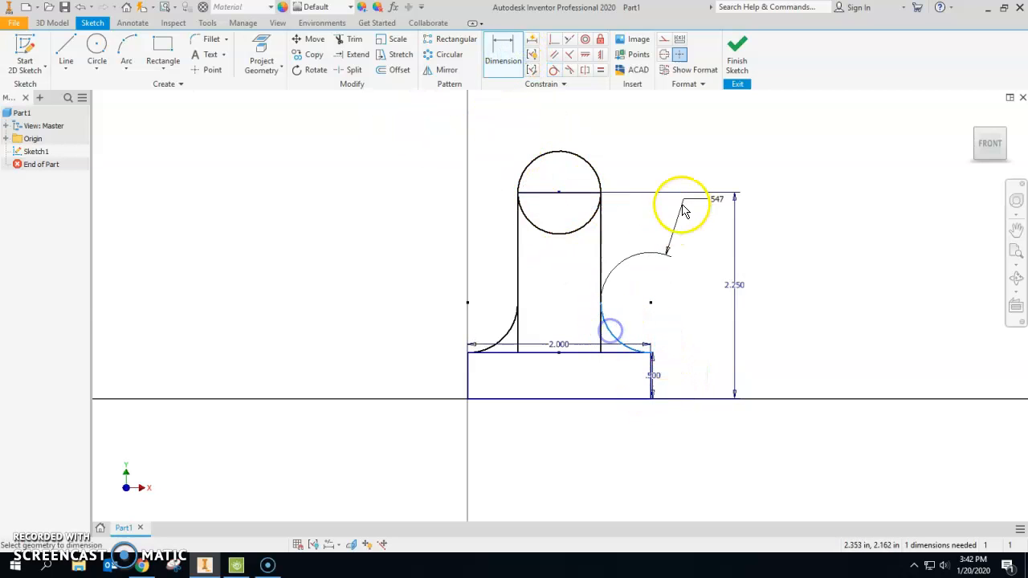
{"action": "left_click", "coordinate": [620, 327]}
{"action": "type", "text": ".5"}
{"action": "key", "text": "Return"}
Step: Try to apply an equal constraint between the right and left arcs
{"action": "left_click", "coordinate": [600, 69]}
{"action": "left_click", "coordinate": [617, 338]}
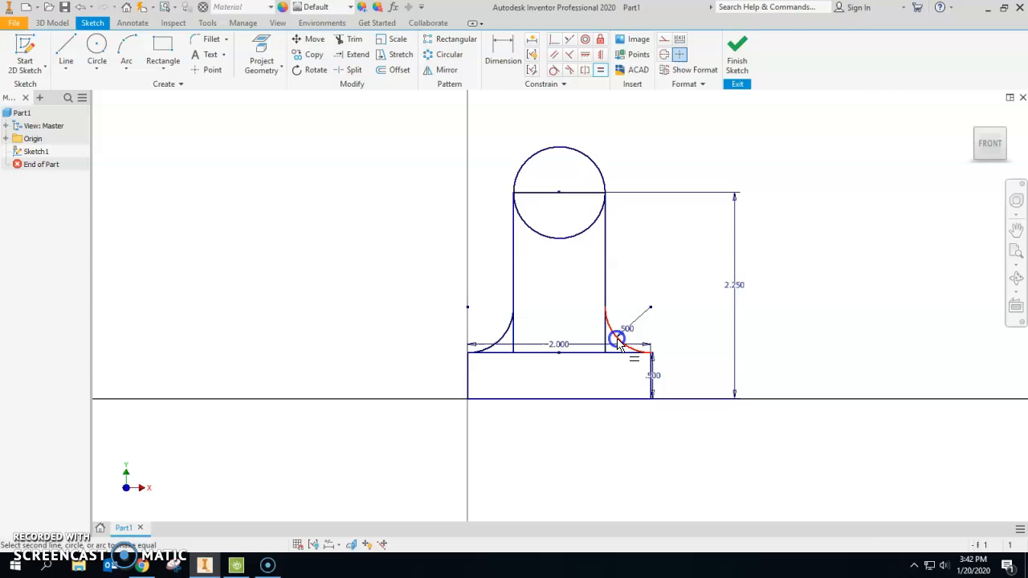
{"action": "left_click", "coordinate": [504, 341]}
{"action": "left_click", "coordinate": [280, 119]}
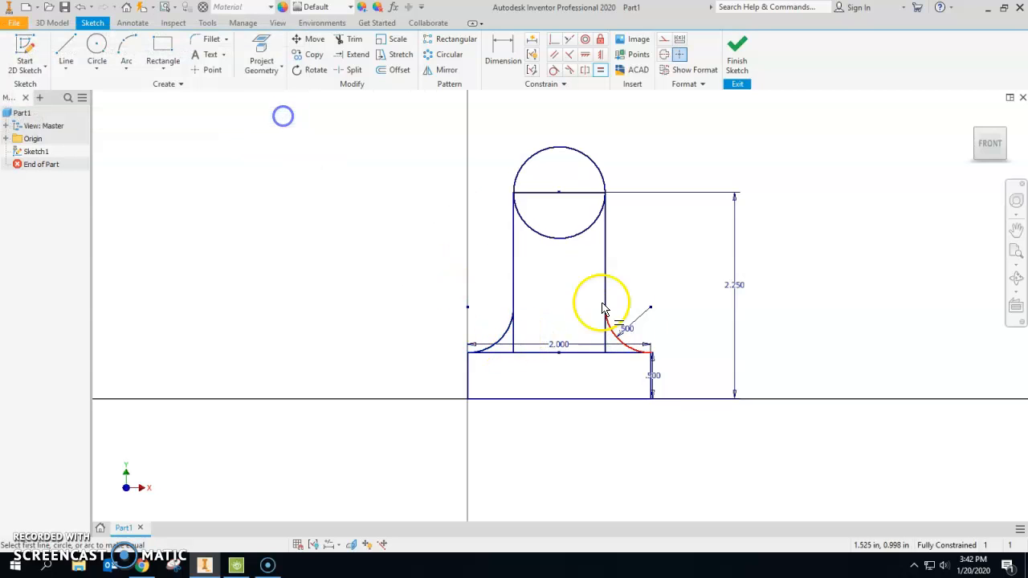
Step: Try to add a diameter dimension to the circle at the upright's upper end
{"action": "left_click", "coordinate": [497, 44]}
{"action": "left_click", "coordinate": [601, 174]}
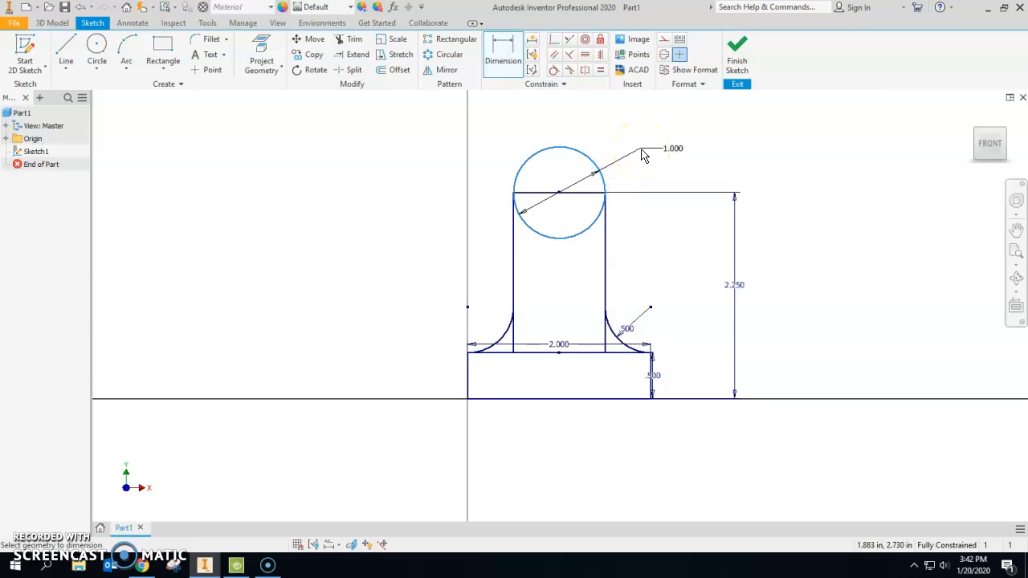
{"action": "key", "text": "Escape"}
{"action": "left_click_drag", "start_coordinate": [622, 348], "coordinate": [507, 335]}
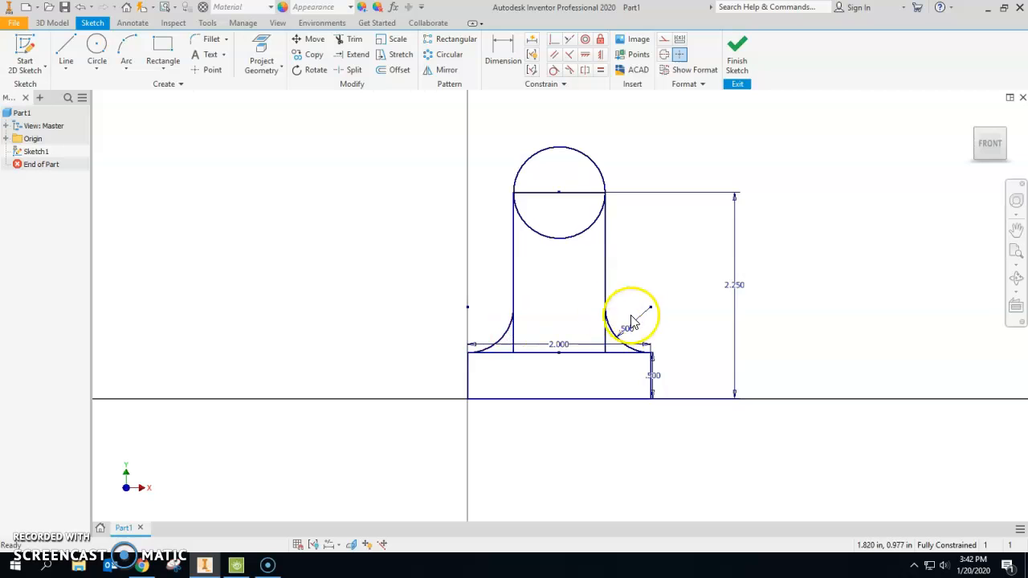
{"action": "left_click", "coordinate": [503, 51]}
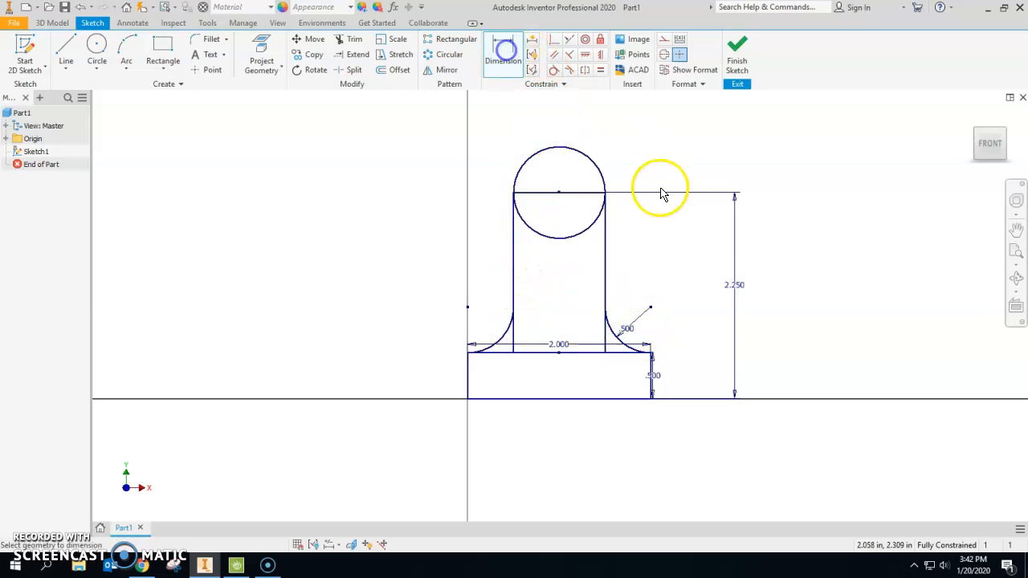
{"action": "left_click", "coordinate": [603, 175]}
{"action": "left_click", "coordinate": [640, 145]}
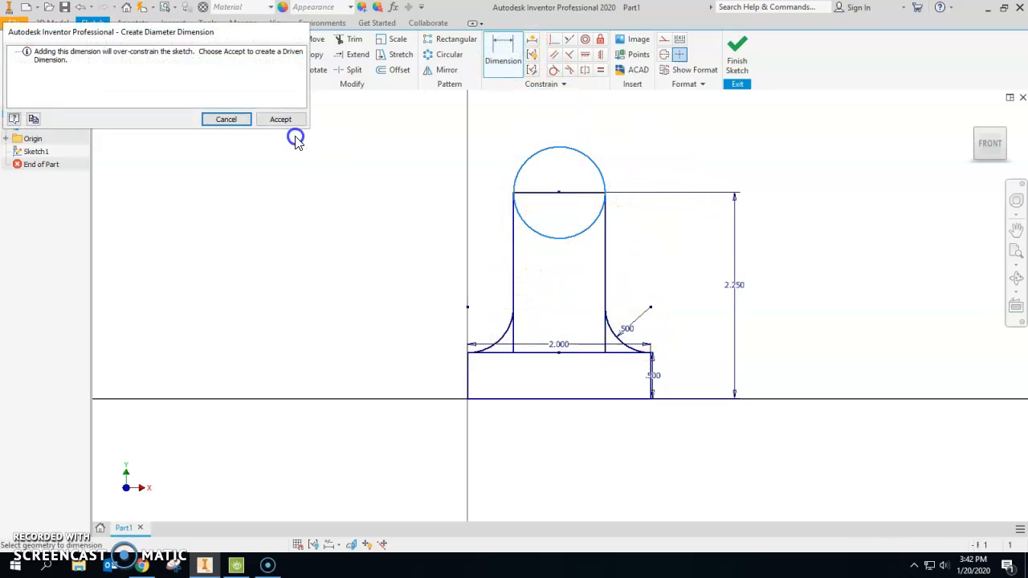
{"action": "left_click", "coordinate": [226, 119]}
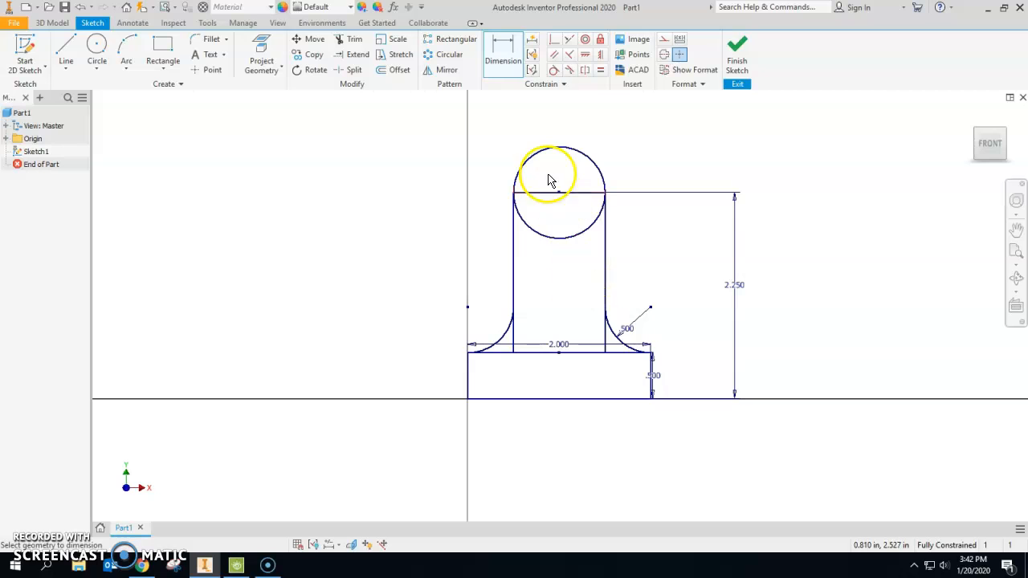
Step: Draw a 0.5 in diameter circle concentric with the larger circle and finish the sketch
{"action": "left_click", "coordinate": [96, 49]}
{"action": "left_click", "coordinate": [557, 193]}
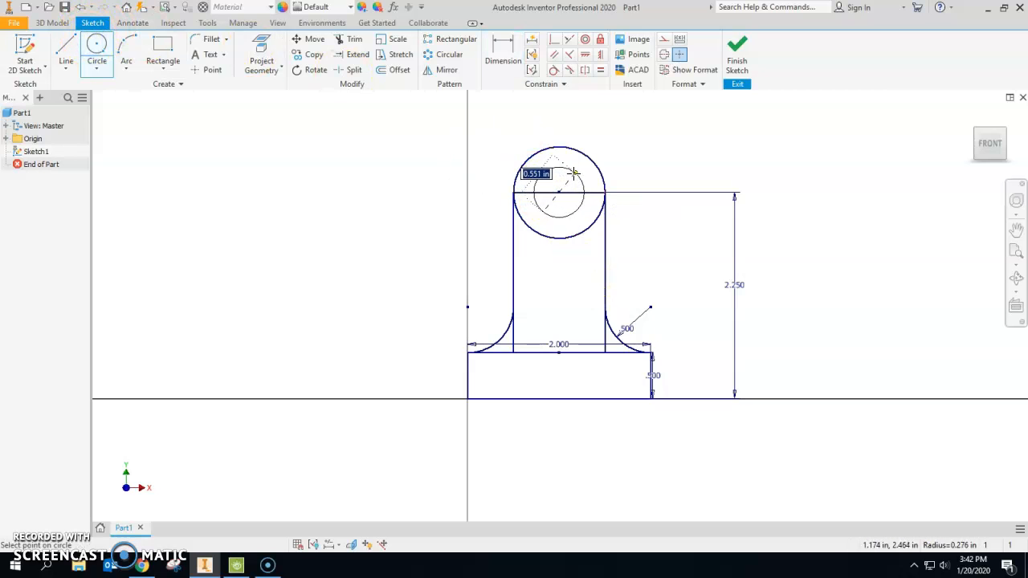
{"action": "type", "text": ".5"}
{"action": "key", "text": "Return"}
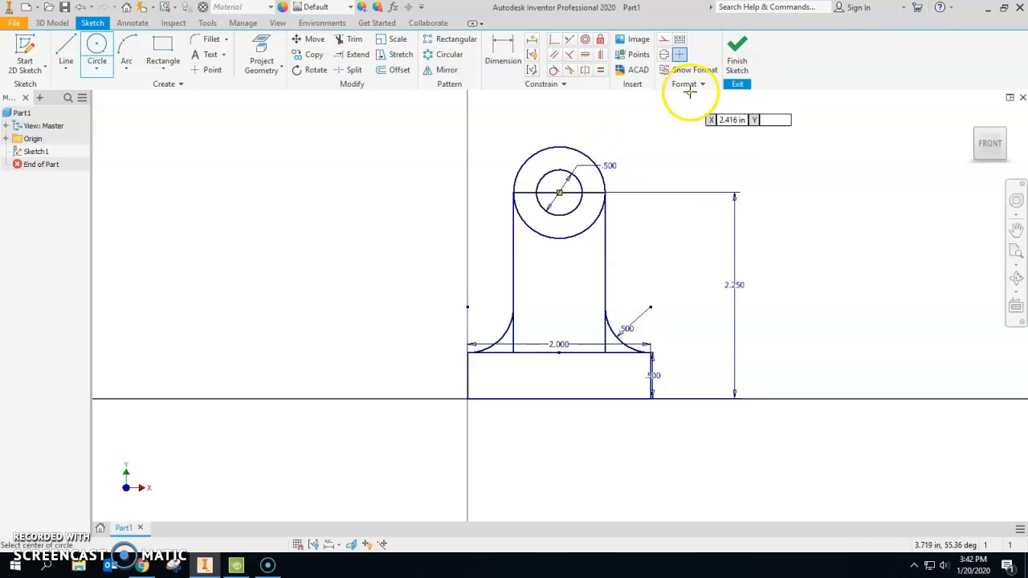
{"action": "left_click", "coordinate": [736, 56]}
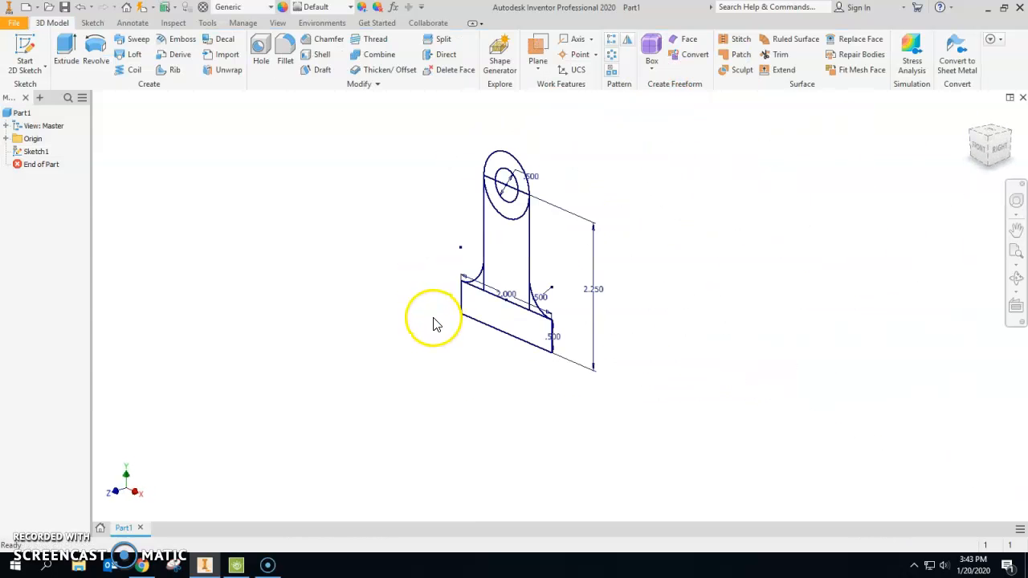
Step: Extrude the base rectangle profile 1.5 in and keep the Extrude command active for another feature
{"action": "middle_click_drag", "start_coordinate": [432, 318], "coordinate": [457, 356]}
{"action": "left_click", "coordinate": [72, 53]}
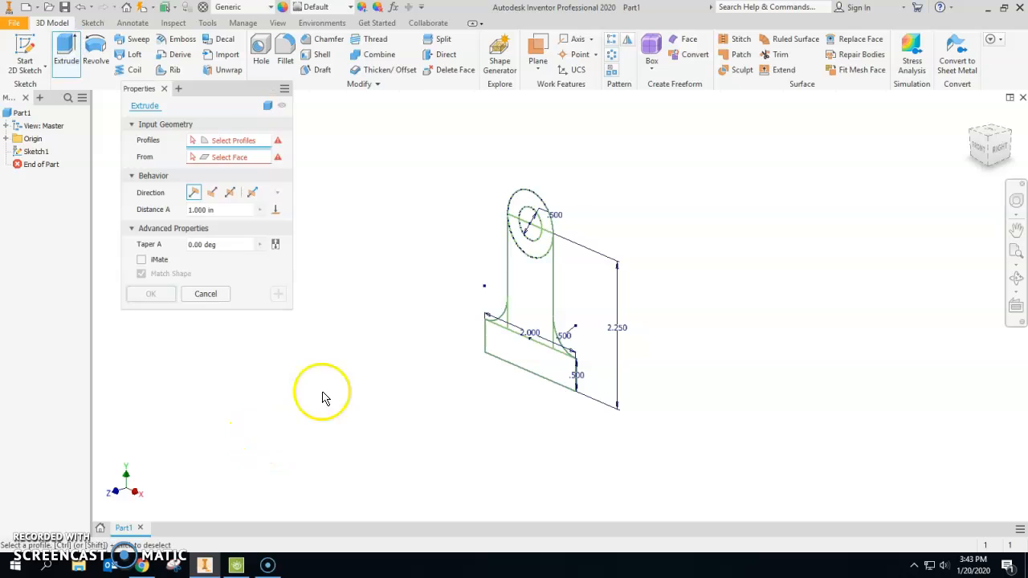
{"action": "left_click", "coordinate": [548, 366]}
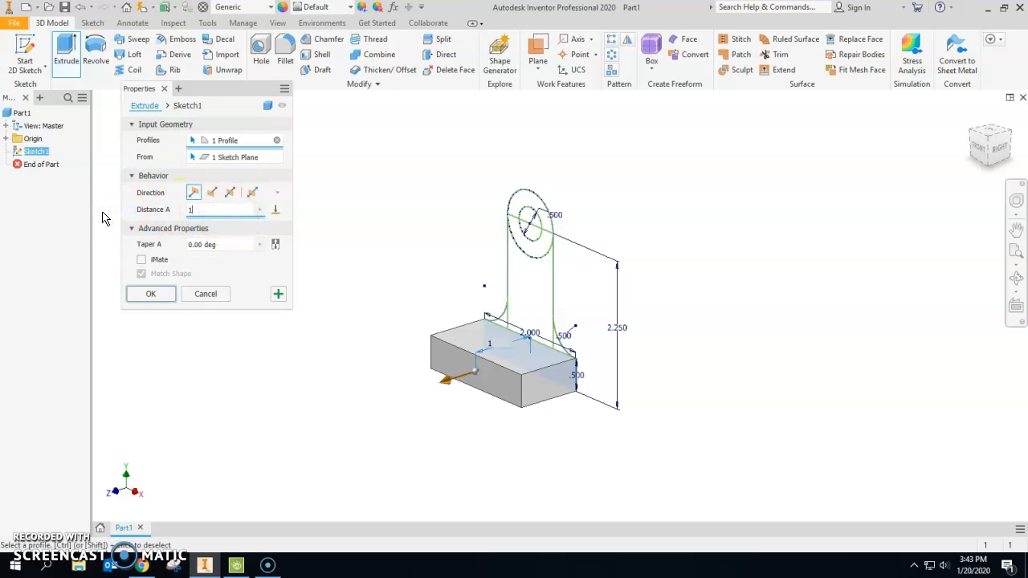
{"action": "left_click", "coordinate": [278, 294]}
Step: Extrude the upright's profile and both curved transition profiles 0.5 in, keeping the Extrude command active for another feature
{"action": "scroll", "coordinate": [502, 321], "scroll_direction": "up", "scroll_amount": 5}
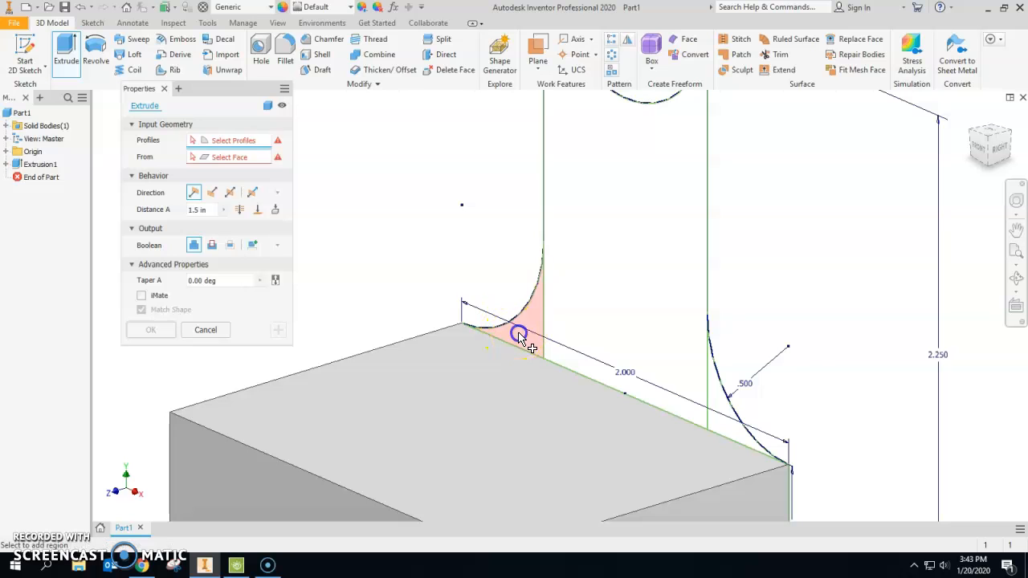
{"action": "left_click", "coordinate": [519, 335]}
{"action": "left_click", "coordinate": [727, 405]}
{"action": "left_click", "coordinate": [666, 328]}
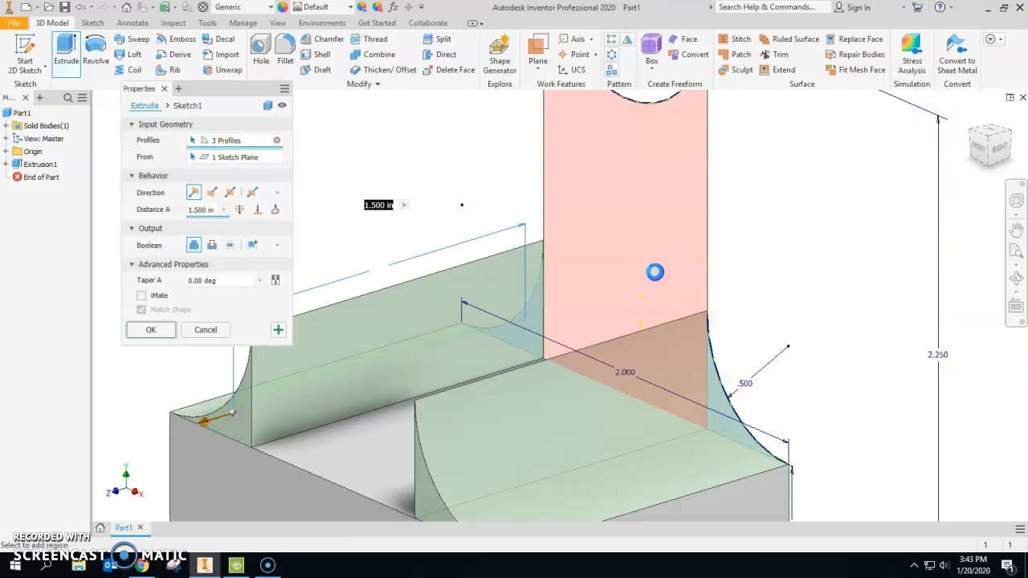
{"action": "scroll", "coordinate": [654, 272], "scroll_direction": "down", "scroll_amount": 5}
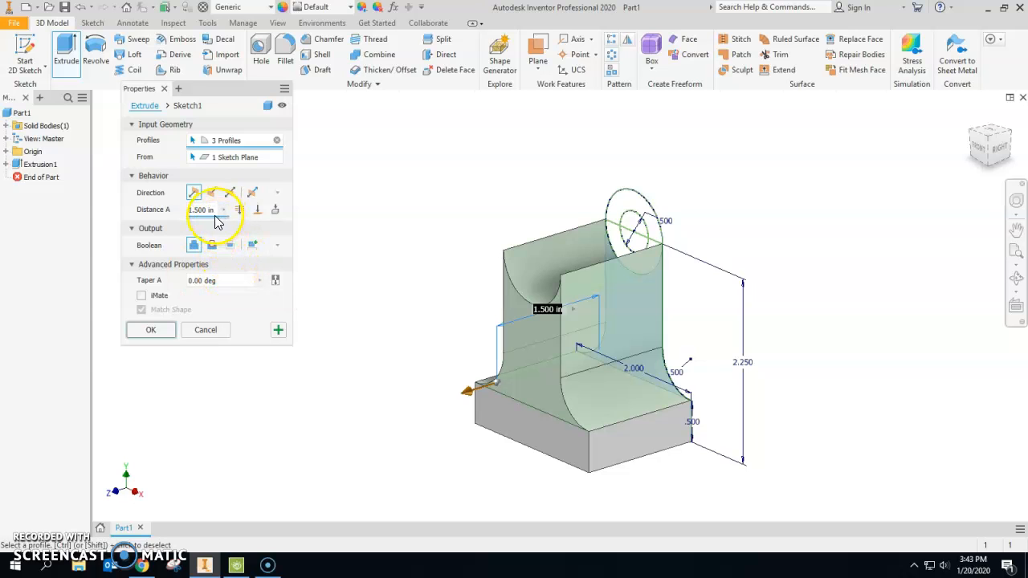
{"action": "left_click", "coordinate": [212, 210]}
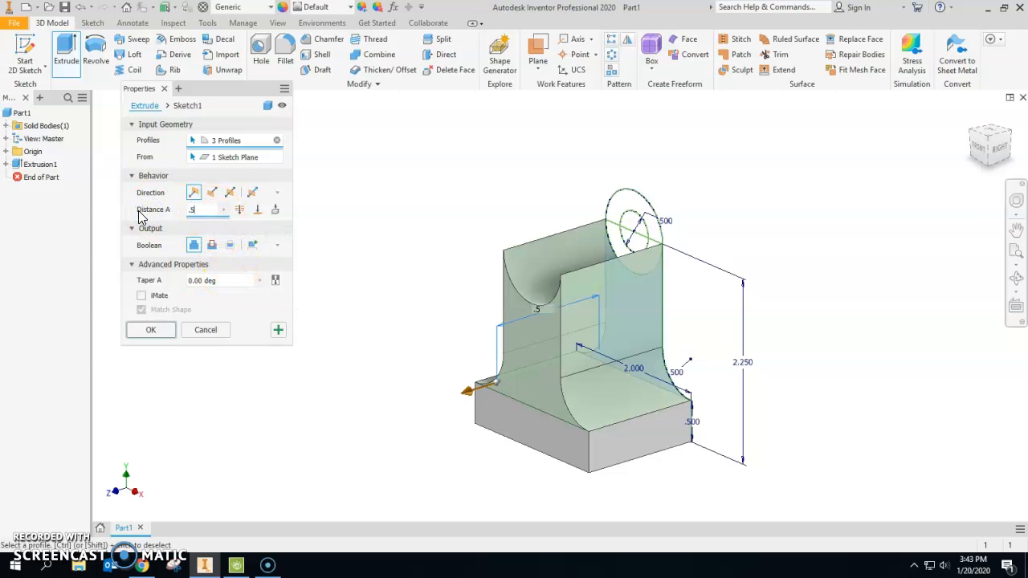
{"action": "left_click", "coordinate": [126, 202]}
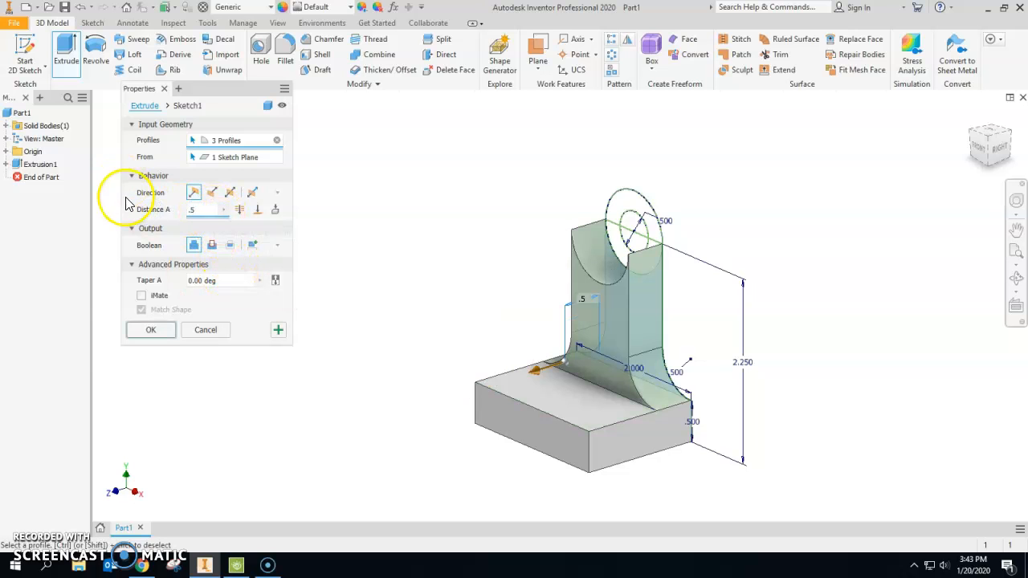
{"action": "left_click", "coordinate": [275, 330]}
Step: Extrude the ring-shaped profiles of the upright's rounded end 1 in, leaving out the inner circle so the hole stays open
{"action": "left_click", "coordinate": [619, 239]}
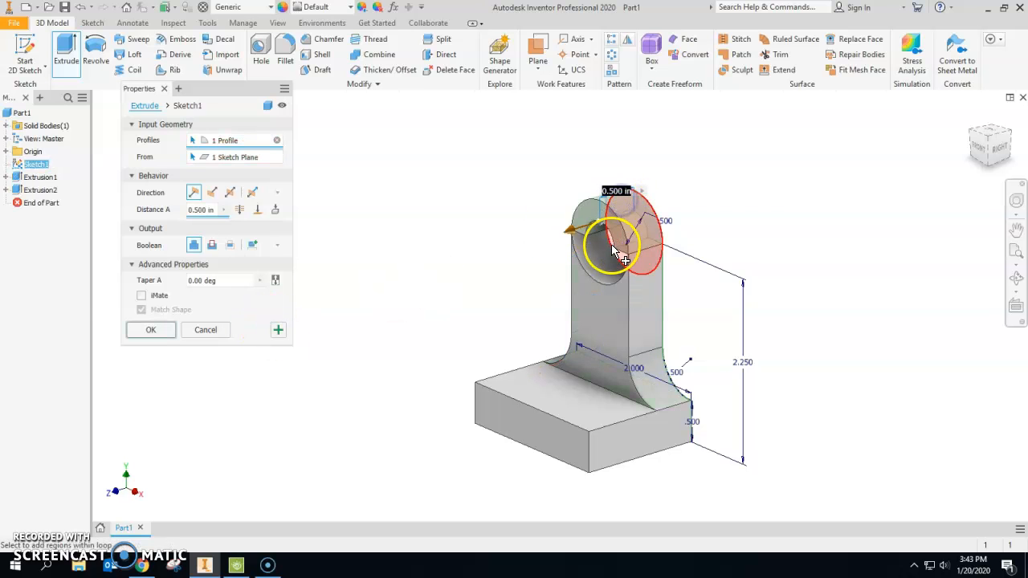
{"action": "left_click", "coordinate": [600, 260]}
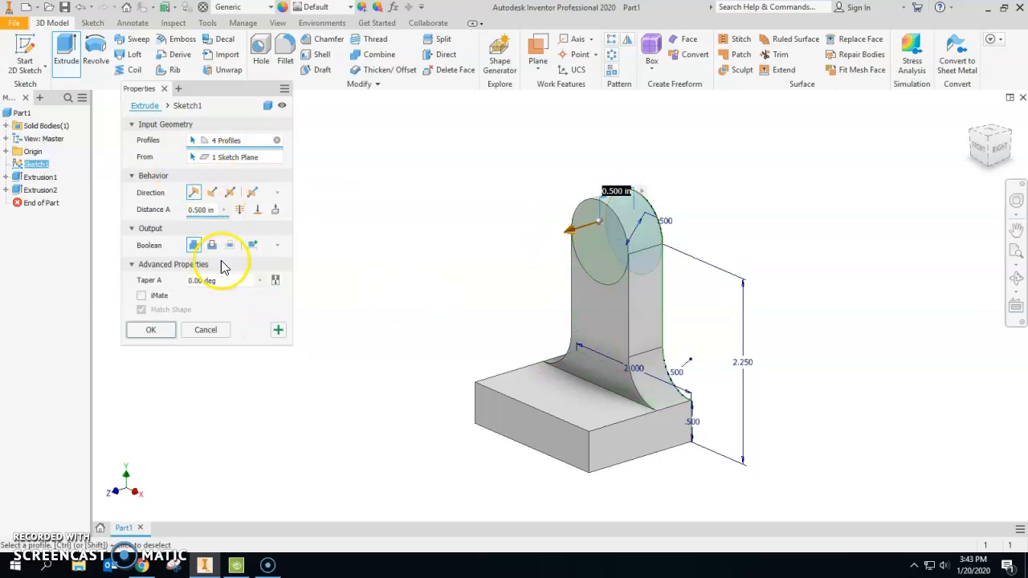
{"action": "middle_click_drag", "start_coordinate": [665, 238], "coordinate": [595, 246], "text": "shift"}
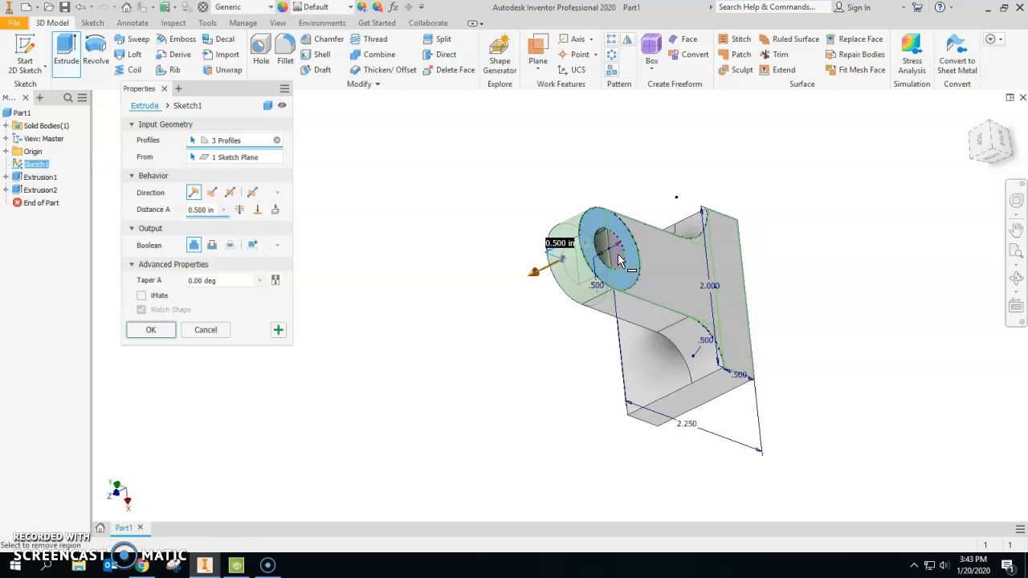
{"action": "left_click", "coordinate": [621, 259]}
{"action": "middle_click_drag", "start_coordinate": [657, 279], "coordinate": [784, 215], "text": "shift"}
{"action": "double_click", "coordinate": [207, 211]}
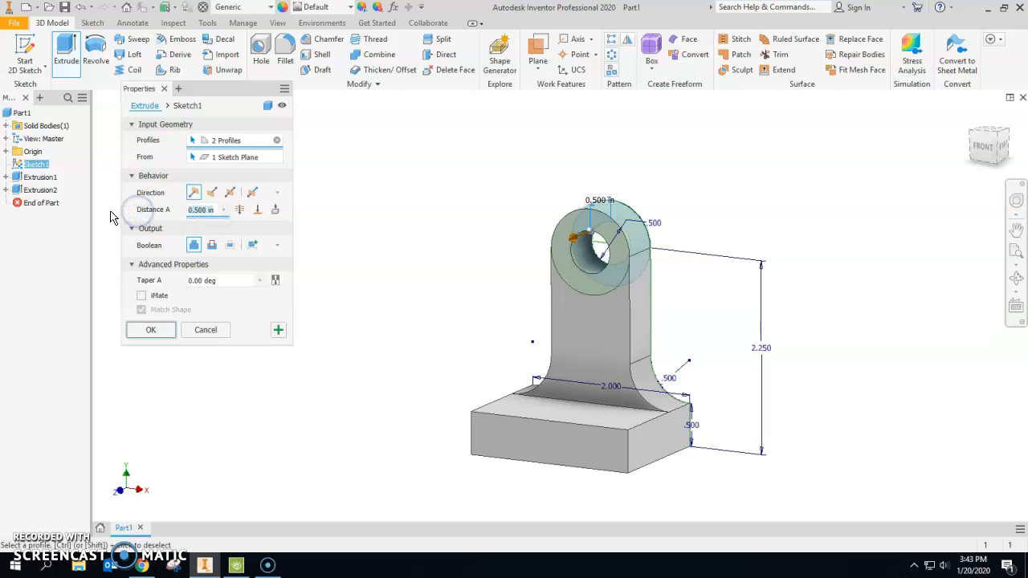
{"action": "left_click", "coordinate": [217, 305]}
{"action": "left_click", "coordinate": [148, 337]}
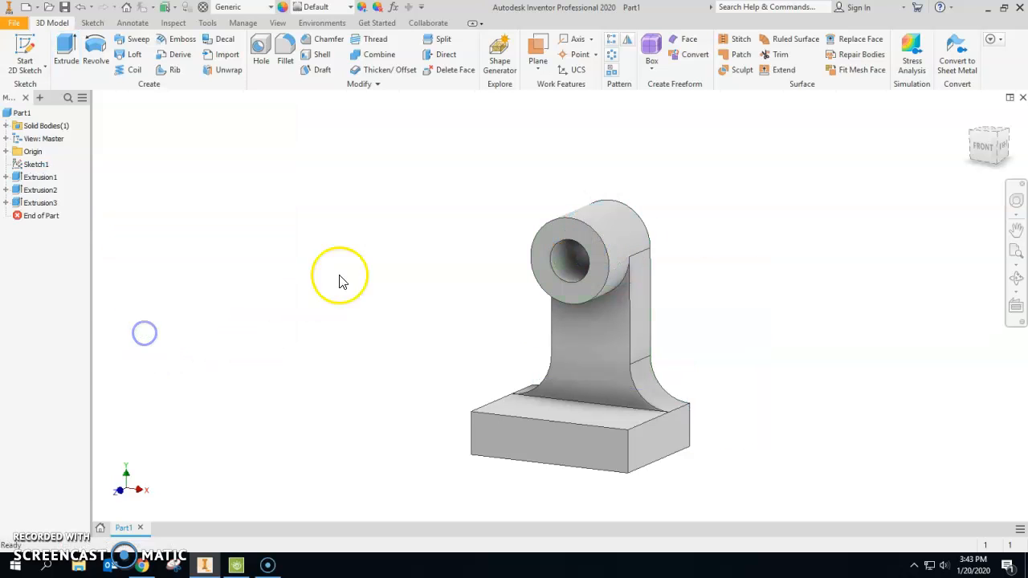
Step: Fillet the two front vertical corner edges of the base with a 0.25 in radius
{"action": "middle_click_drag", "start_coordinate": [314, 287], "coordinate": [346, 289], "text": "shift"}
{"action": "left_click", "coordinate": [984, 148]}
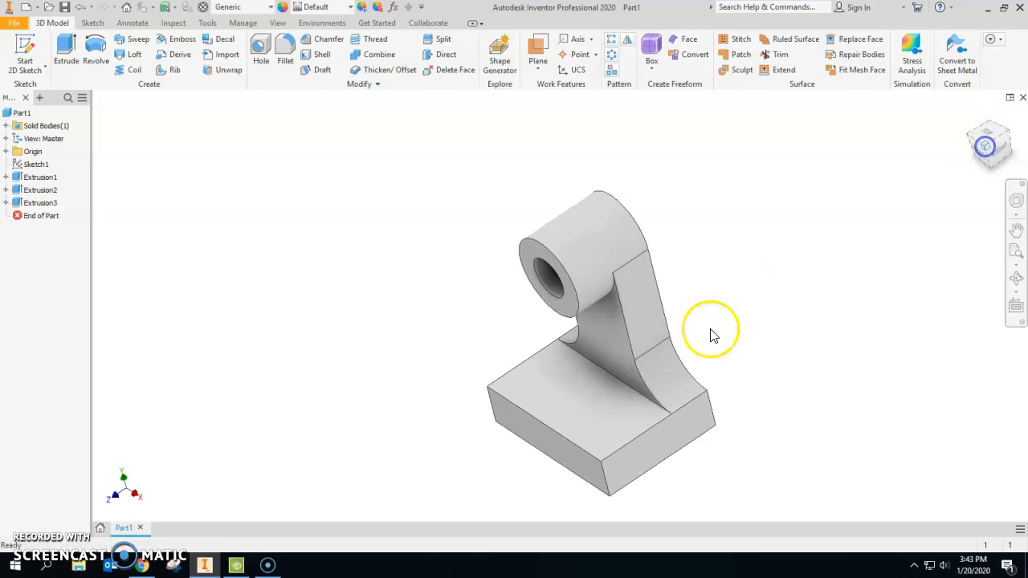
{"action": "left_click", "coordinate": [286, 58]}
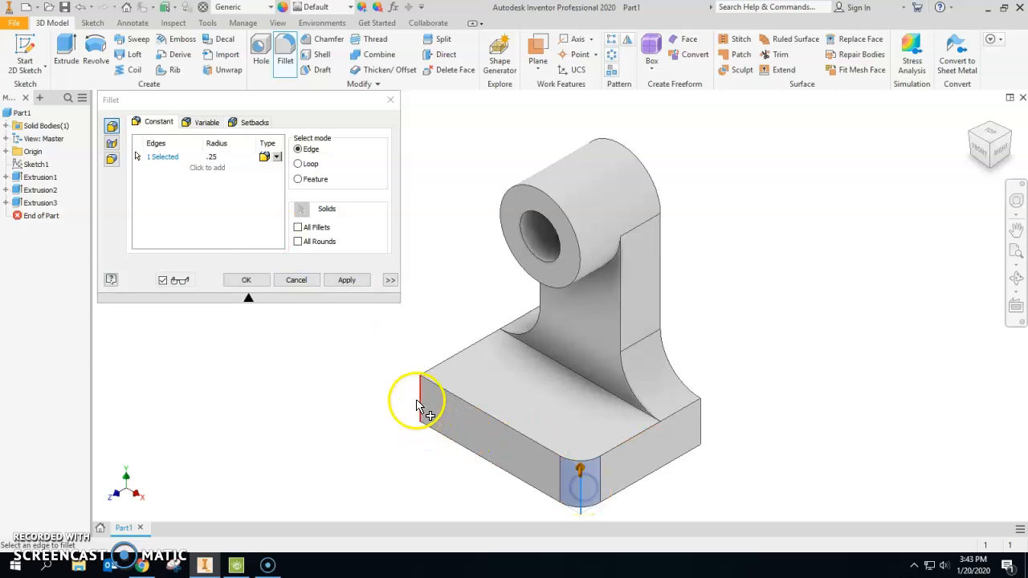
{"action": "left_click", "coordinate": [236, 280]}
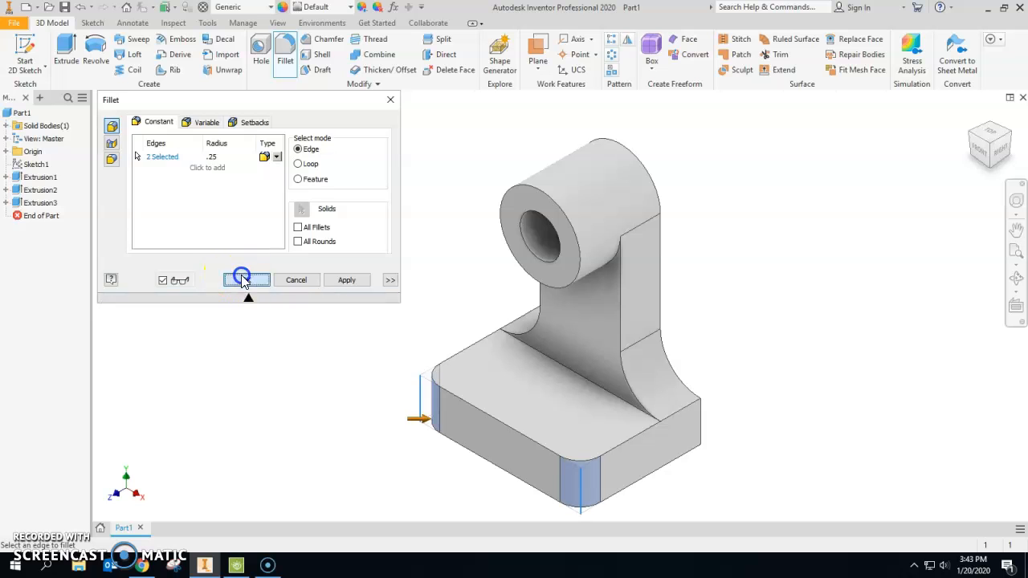
Step: Switch back to Inventor, start a sketch on the base's top face and draw two circles near its rounded corners
{"action": "left_click_drag", "start_coordinate": [1027, 76], "coordinate": [385, 0]}
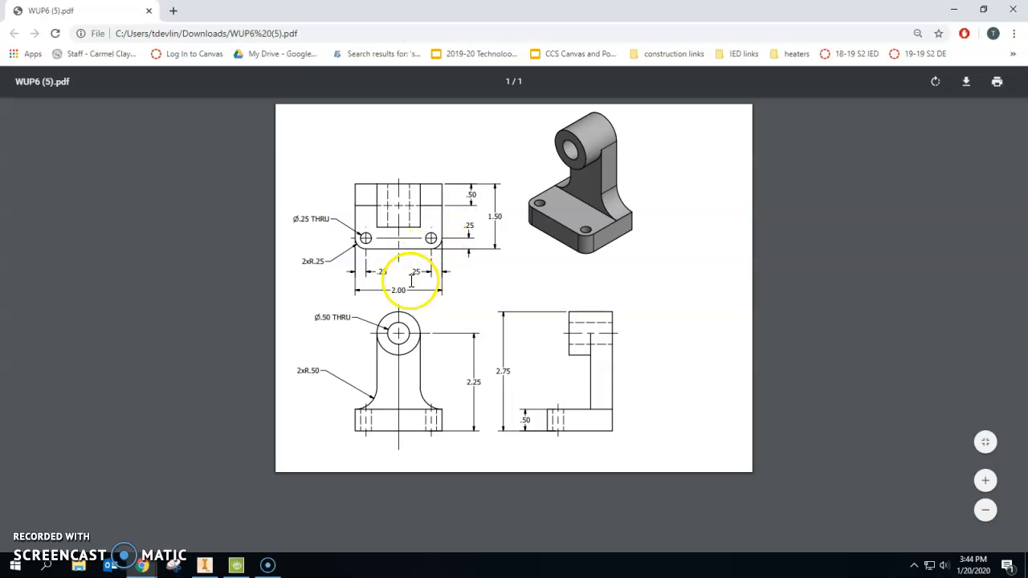
{"action": "left_click", "coordinate": [204, 565]}
{"action": "left_click", "coordinate": [24, 51]}
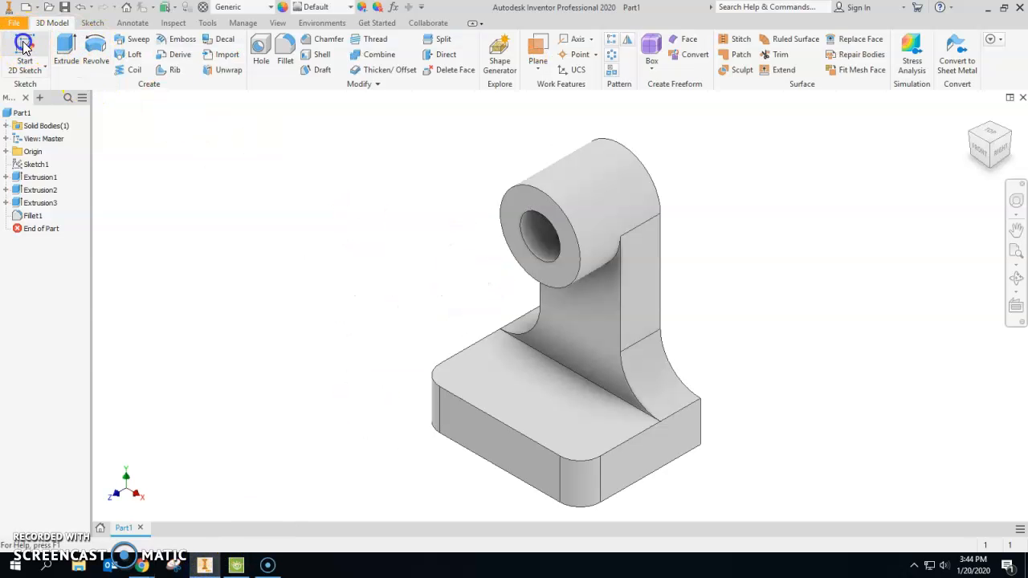
{"action": "left_click", "coordinate": [469, 370]}
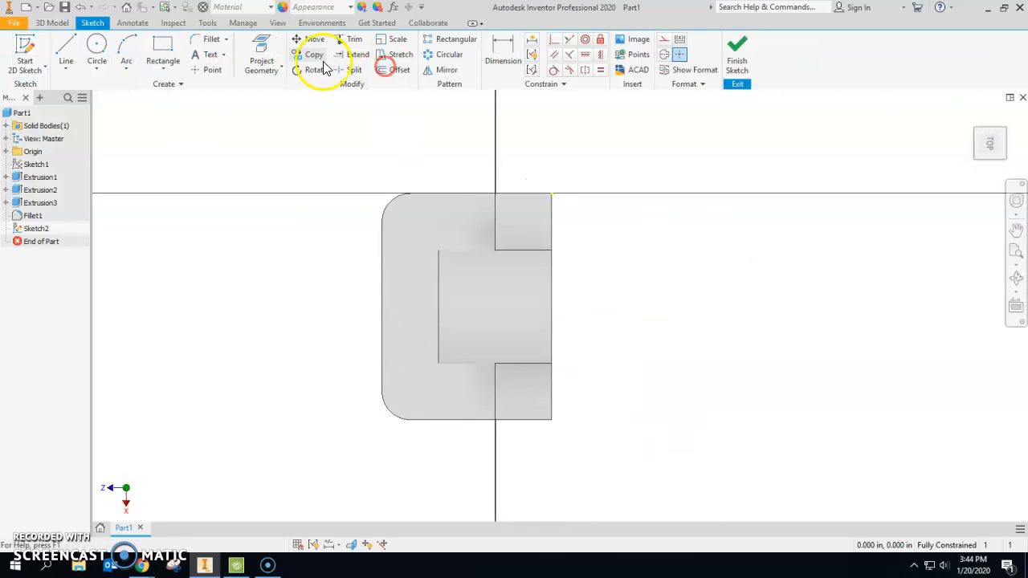
{"action": "left_click", "coordinate": [96, 52]}
{"action": "left_click", "coordinate": [425, 221]}
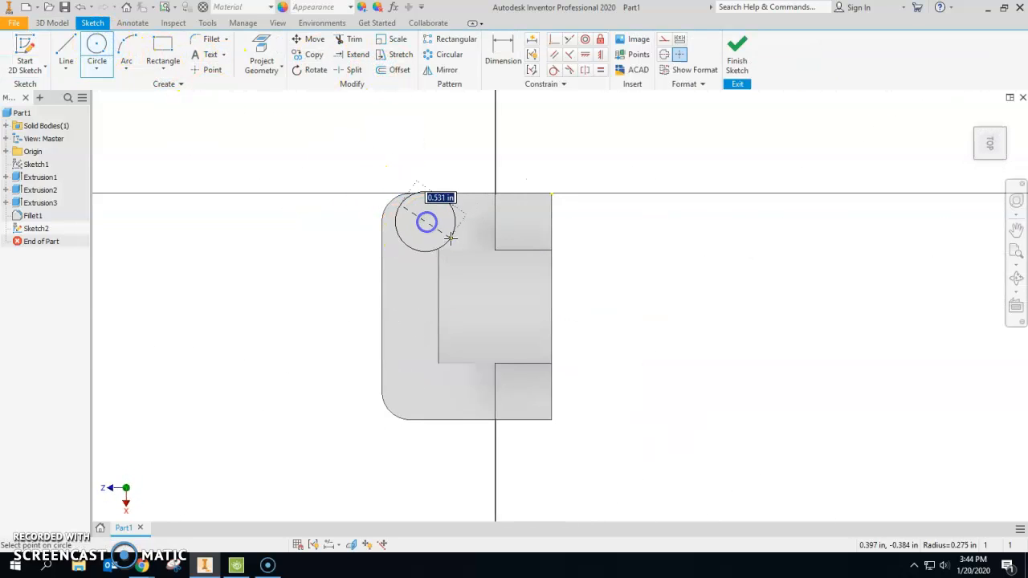
{"action": "left_click", "coordinate": [438, 242]}
{"action": "left_click", "coordinate": [421, 396]}
{"action": "left_click", "coordinate": [436, 401]}
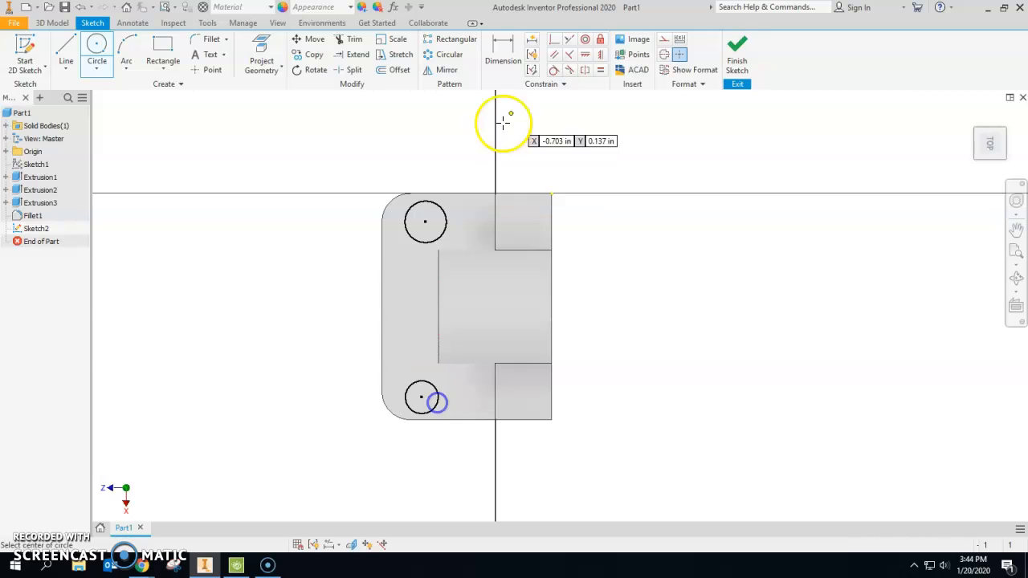
Step: Constrain the two circles to equal size and dimension one with a diameter of 0.25 in
{"action": "left_click", "coordinate": [601, 70]}
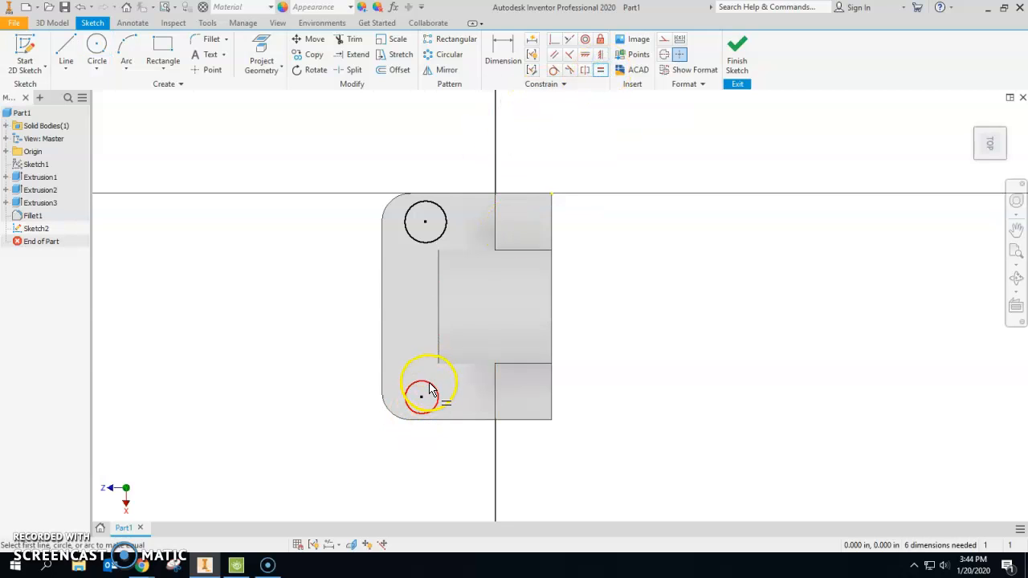
{"action": "left_click", "coordinate": [425, 243]}
{"action": "left_click", "coordinate": [504, 55]}
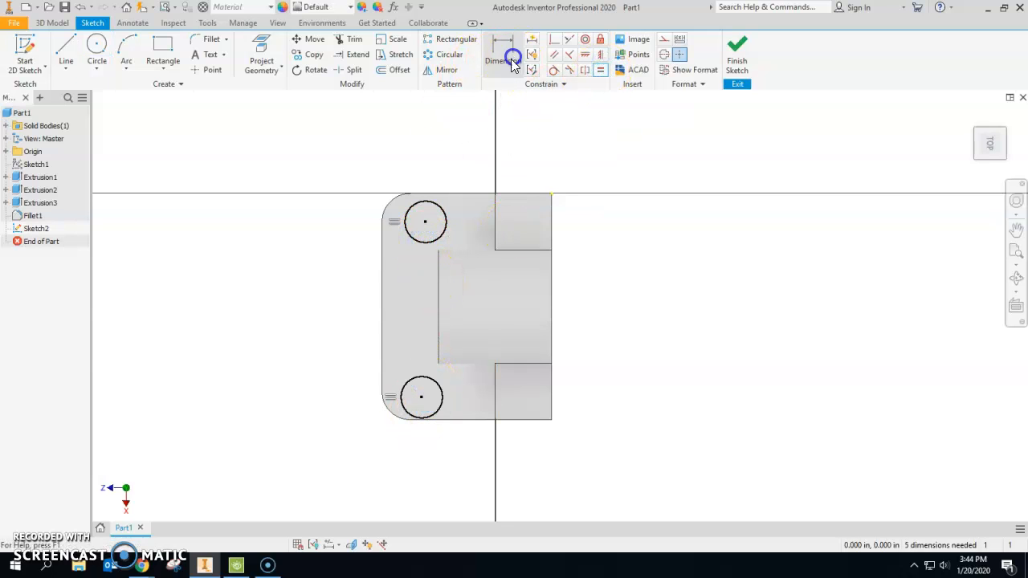
{"action": "left_click", "coordinate": [460, 166]}
{"action": "type", "text": ".25"}
{"action": "key", "text": "Return"}
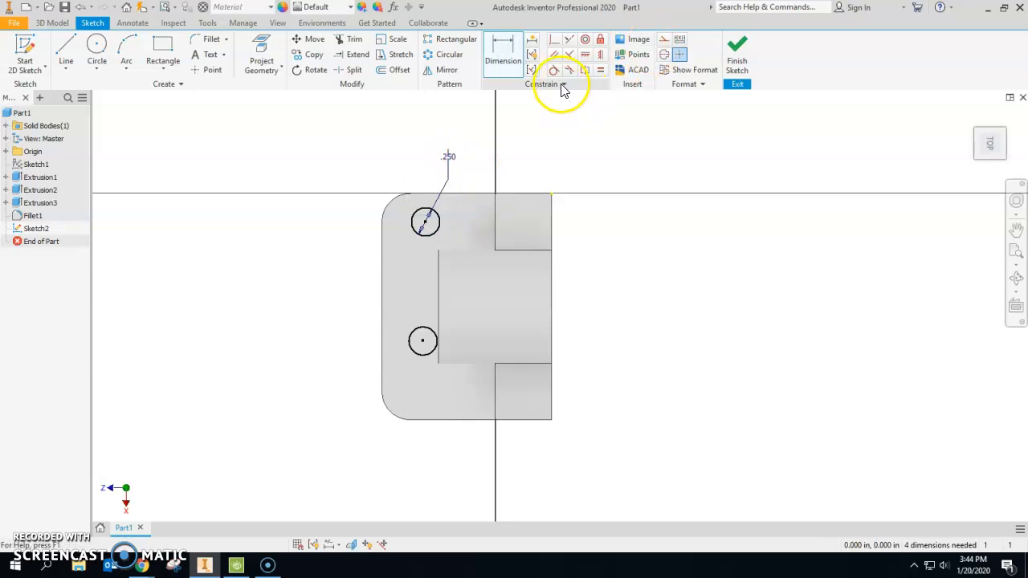
Step: Make each circle concentric with the rounded corner of the base nearest to it
{"action": "left_click", "coordinate": [585, 39]}
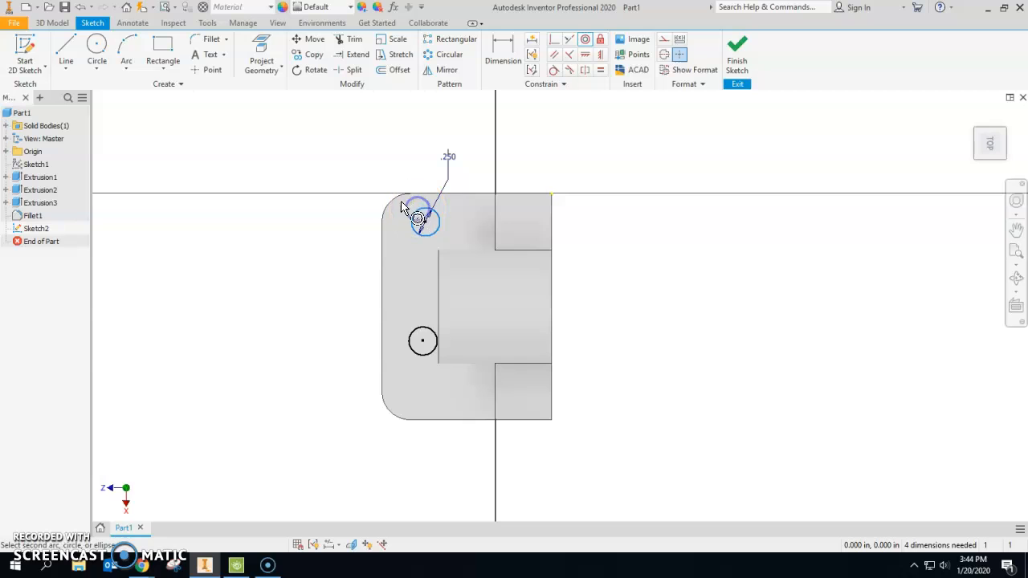
{"action": "left_click", "coordinate": [401, 207]}
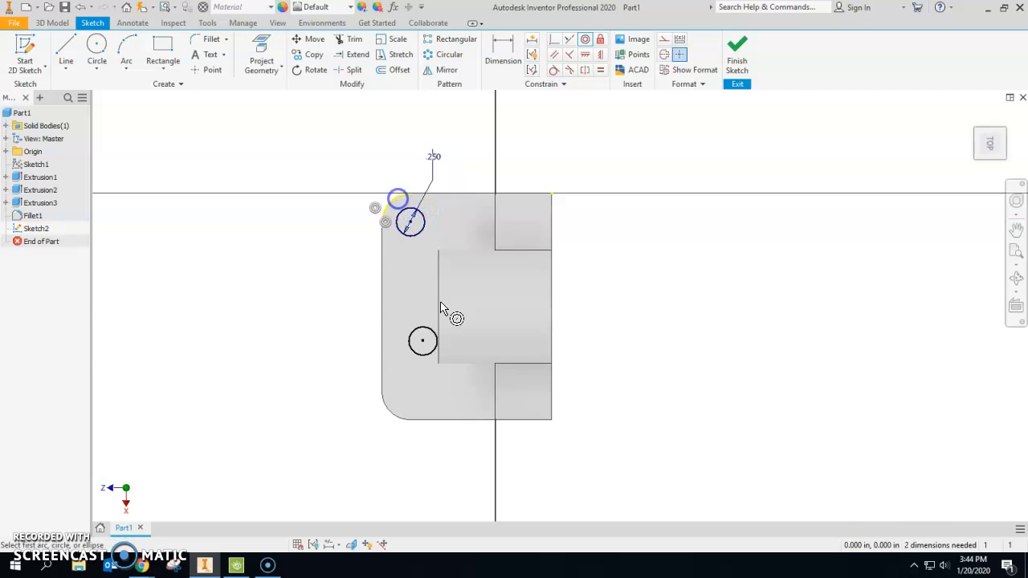
{"action": "left_click", "coordinate": [395, 424]}
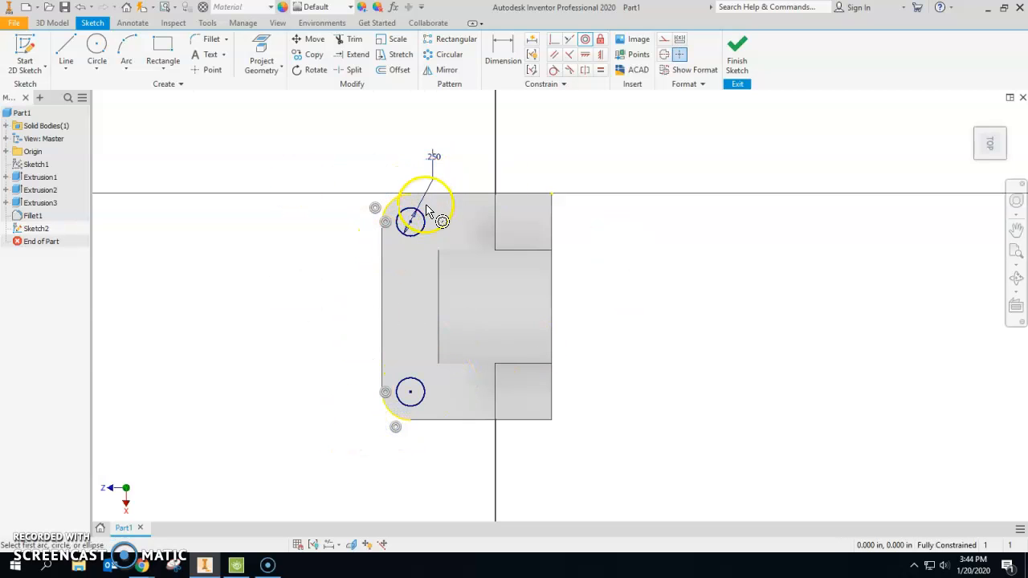
Step: Check the distance from one circle's centre to the base's front edge with the Dimension tool and finish the sketch
{"action": "left_click", "coordinate": [502, 53]}
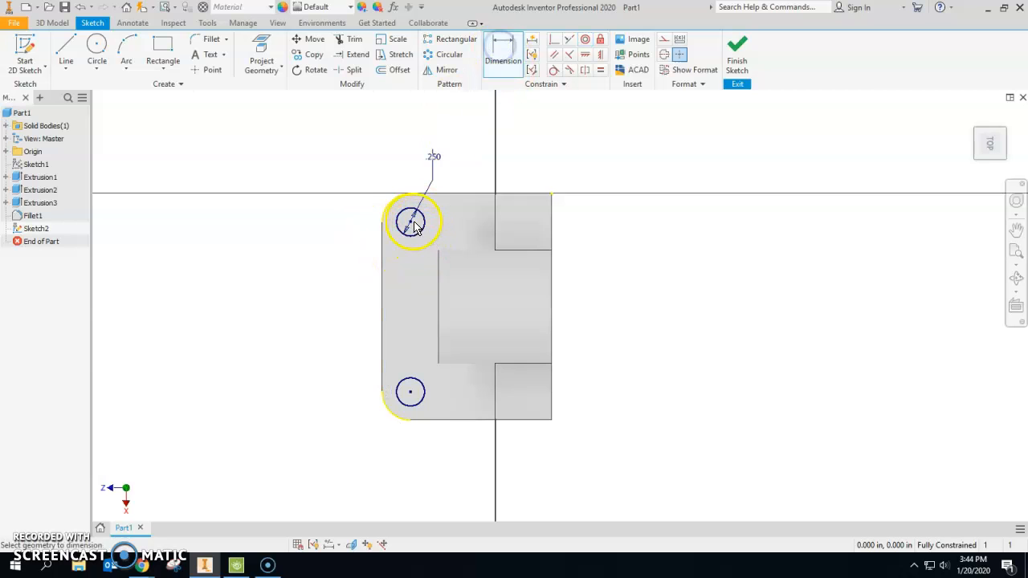
{"action": "left_click", "coordinate": [394, 163]}
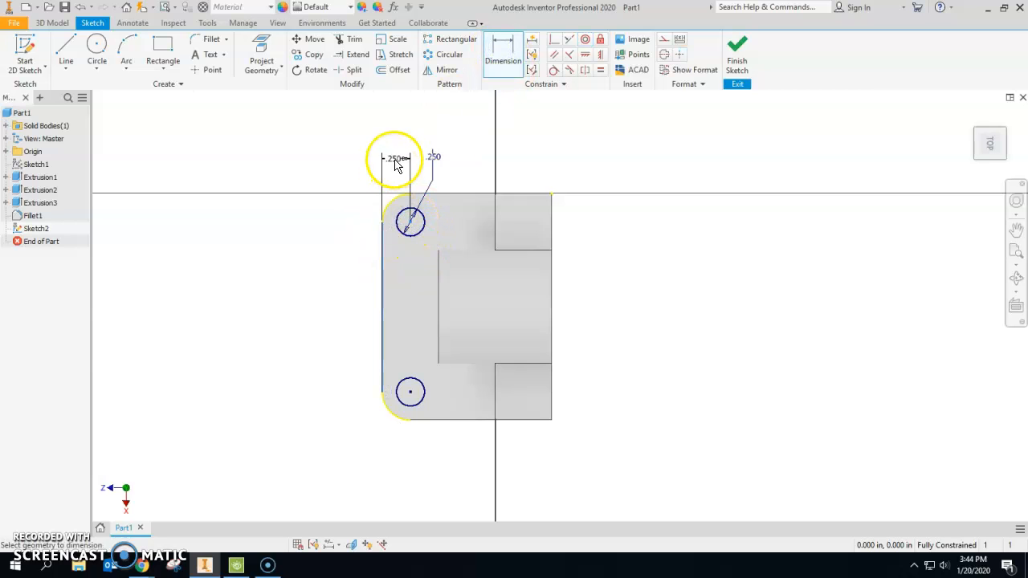
{"action": "left_click", "coordinate": [735, 63]}
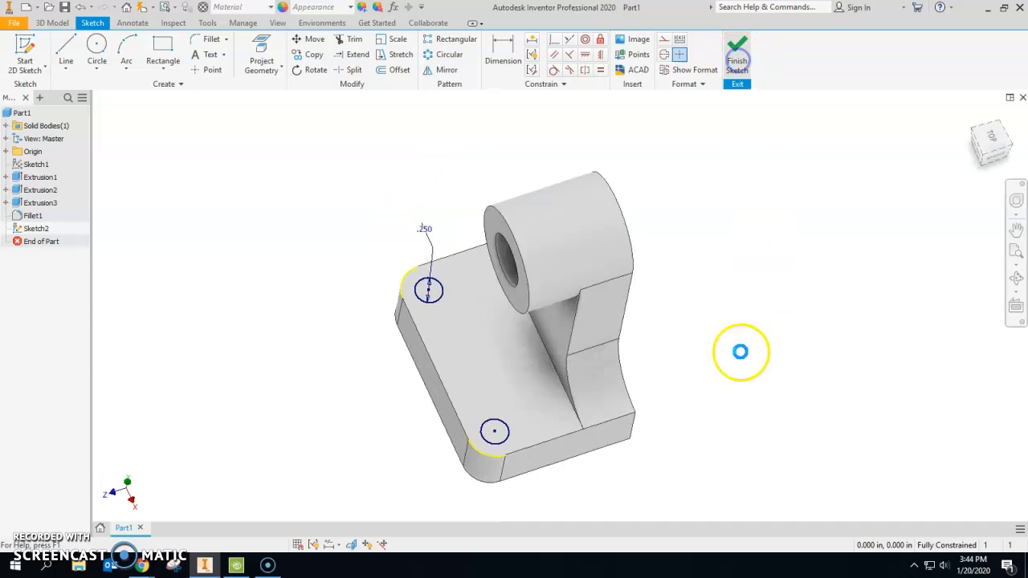
Step: Extrude both small circles 1 in downward as a cut to make two holes through the base
{"action": "left_click", "coordinate": [66, 53]}
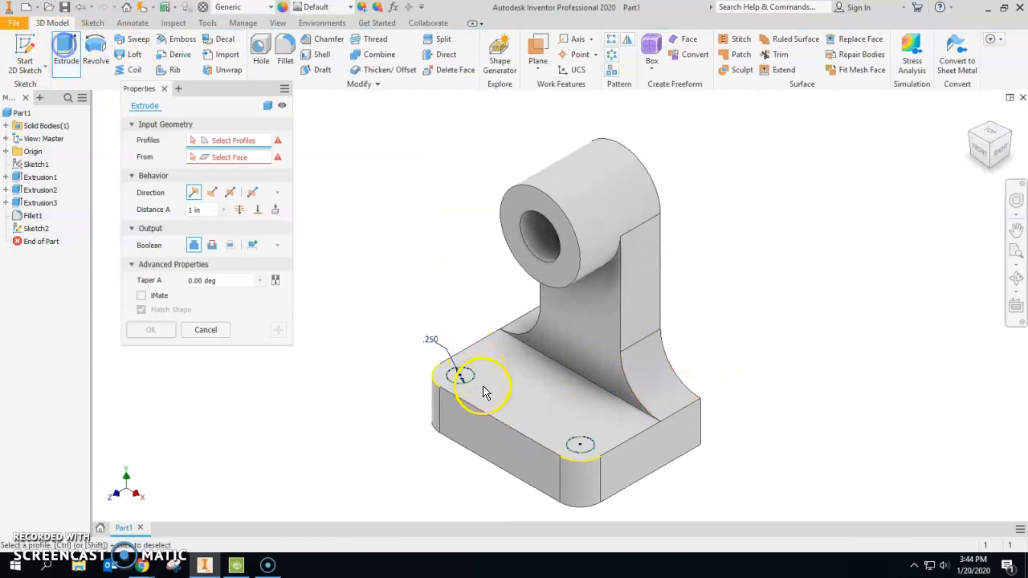
{"action": "left_click", "coordinate": [460, 377]}
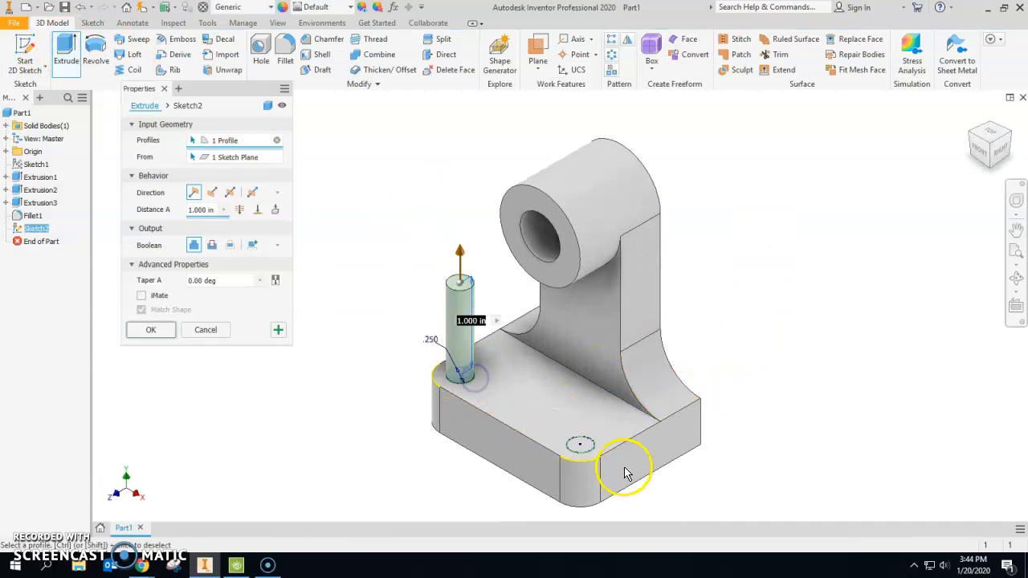
{"action": "left_click", "coordinate": [582, 447]}
{"action": "left_click", "coordinate": [211, 244]}
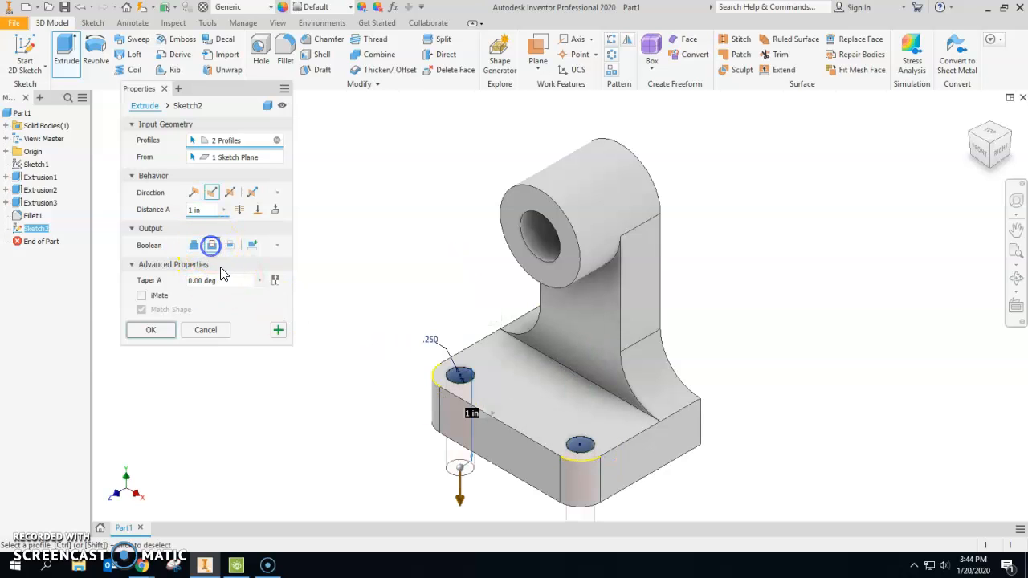
{"action": "left_click", "coordinate": [150, 330]}
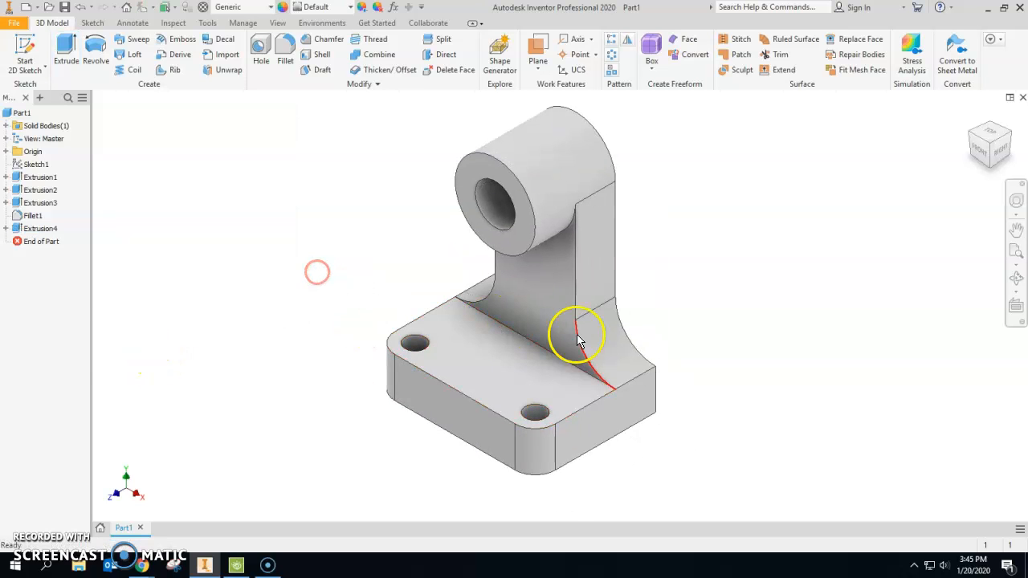